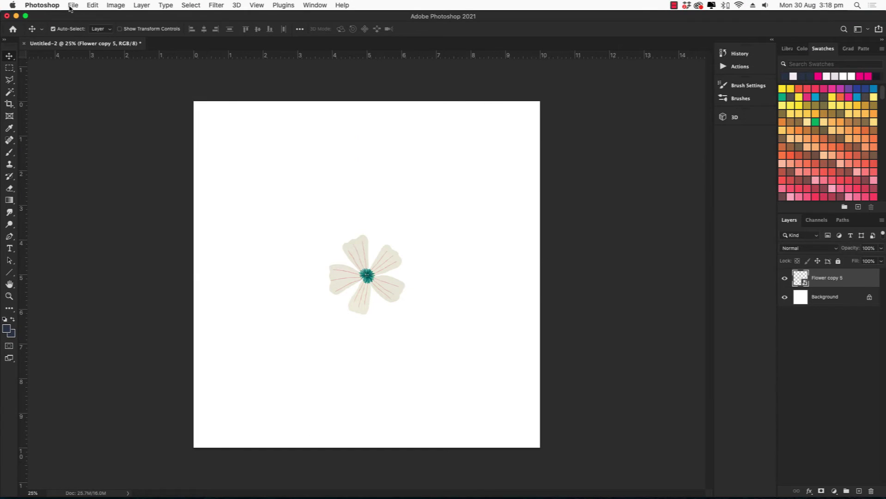
# Create a new white 12 × 12 in document at 300 ppi, Untitled-3
pyautogui.click(72, 6)
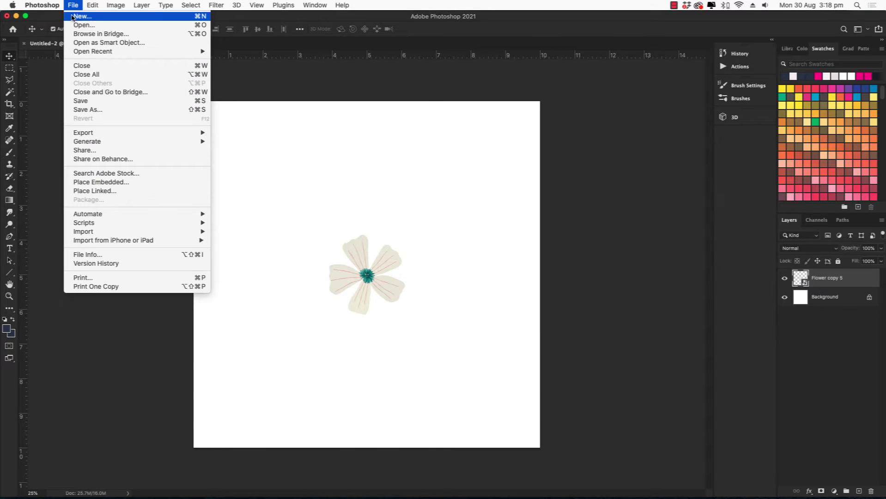
pyautogui.click(75, 17)
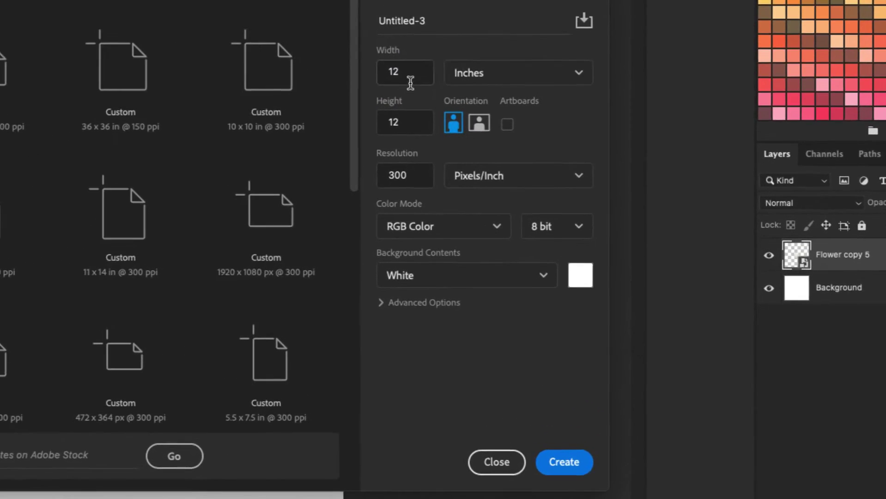
pyautogui.click(561, 159)
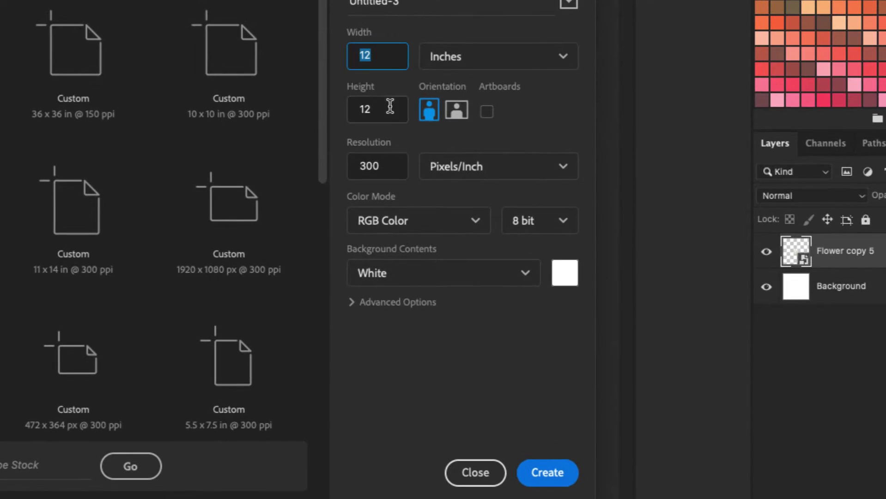
pyautogui.doubleClick(392, 110)
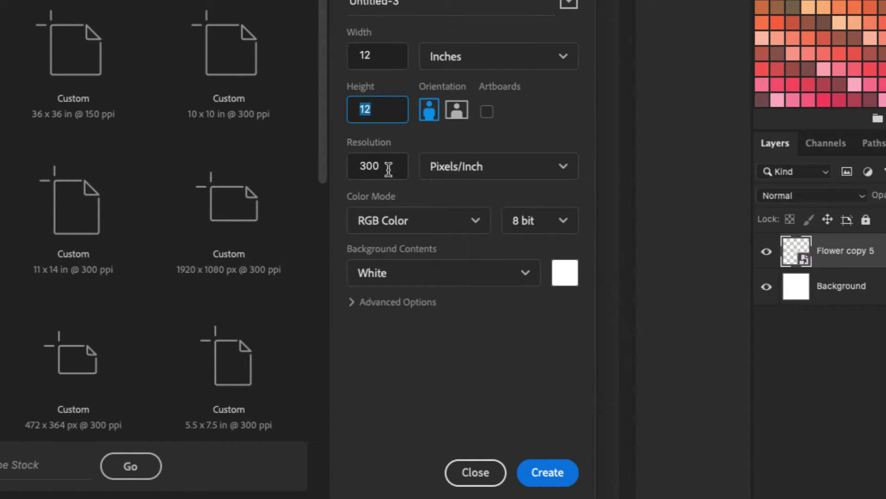
pyautogui.click(548, 473)
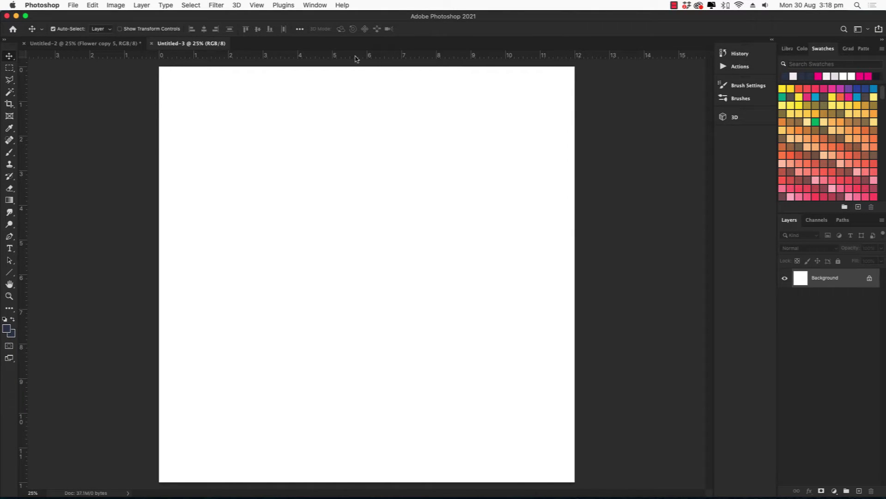
# Show rulers, place vertical and horizontal guides at 6 in, and lock the guides
pyautogui.click(262, 5)
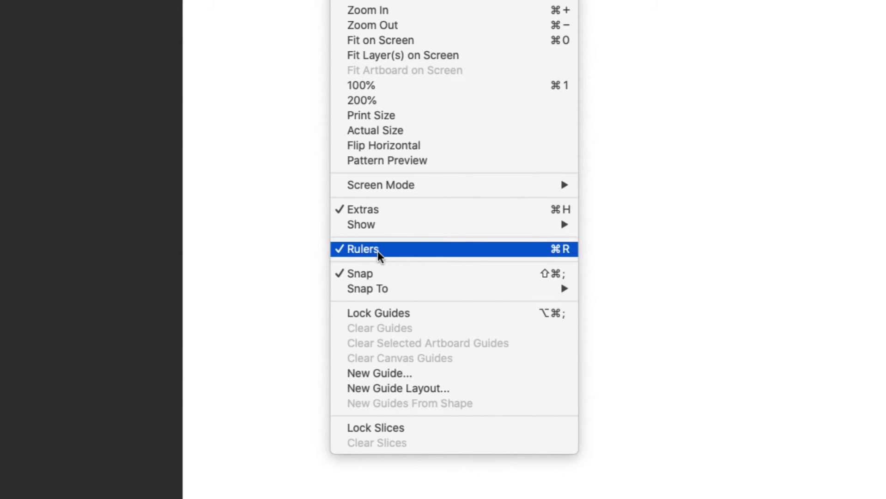
pyautogui.click(762, 51)
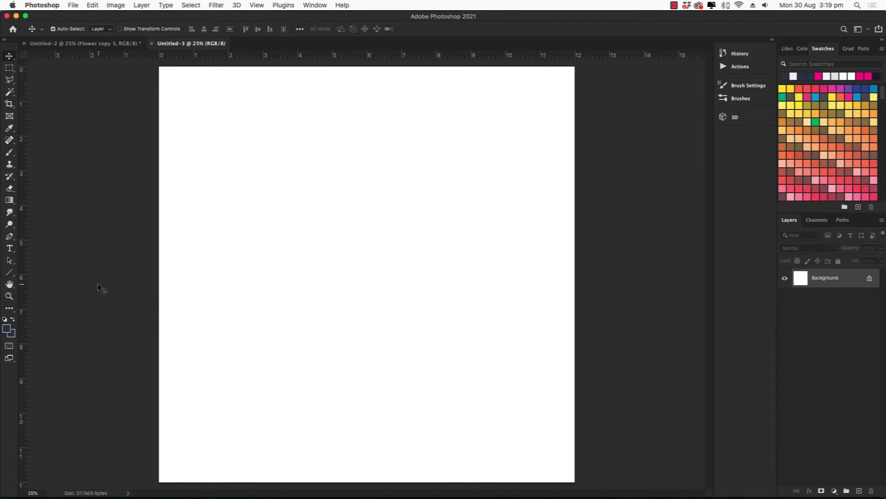
pyautogui.moveTo(26, 263); pyautogui.dragTo(368, 283)
pyautogui.moveTo(388, 58); pyautogui.dragTo(424, 273)
pyautogui.click(257, 6)
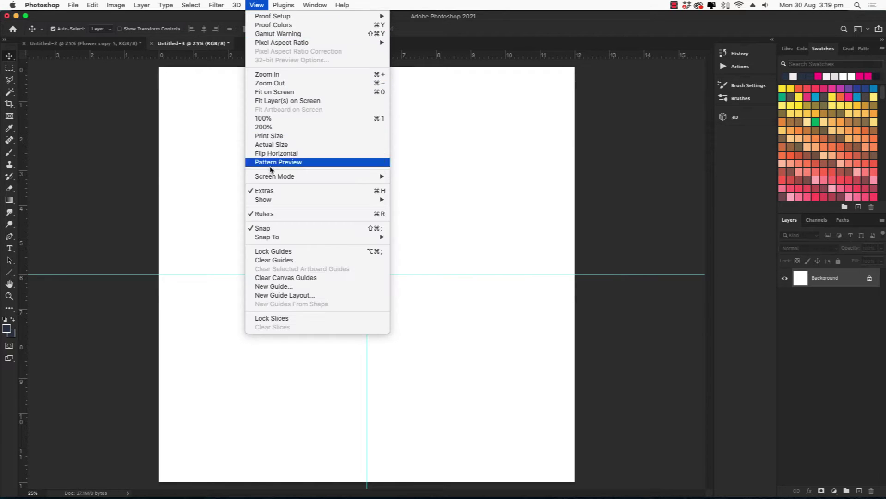
pyautogui.click(353, 250)
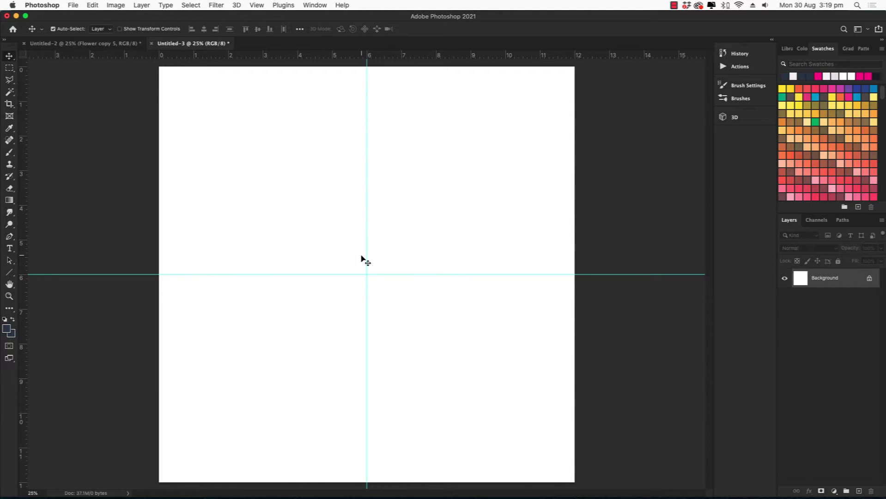
# Make a Fixed Size 6 in × 6 in rectangular selection centred on the guides
pyautogui.click(9, 68)
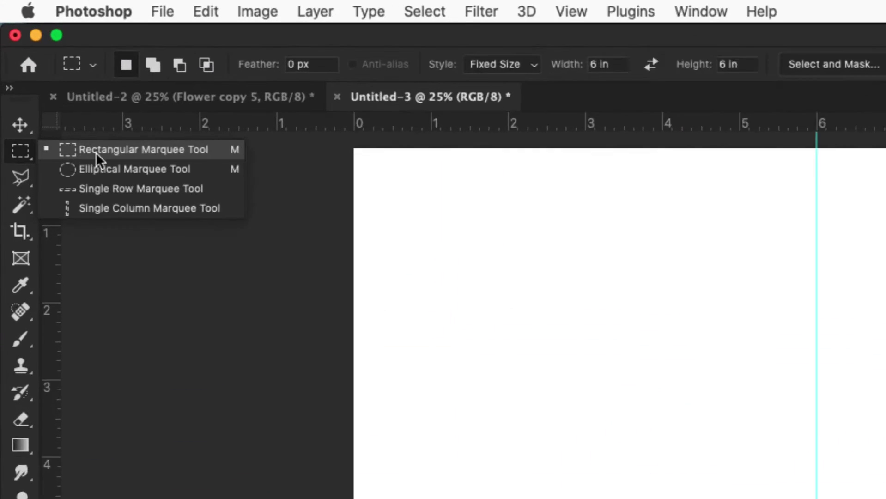
pyautogui.click(46, 68)
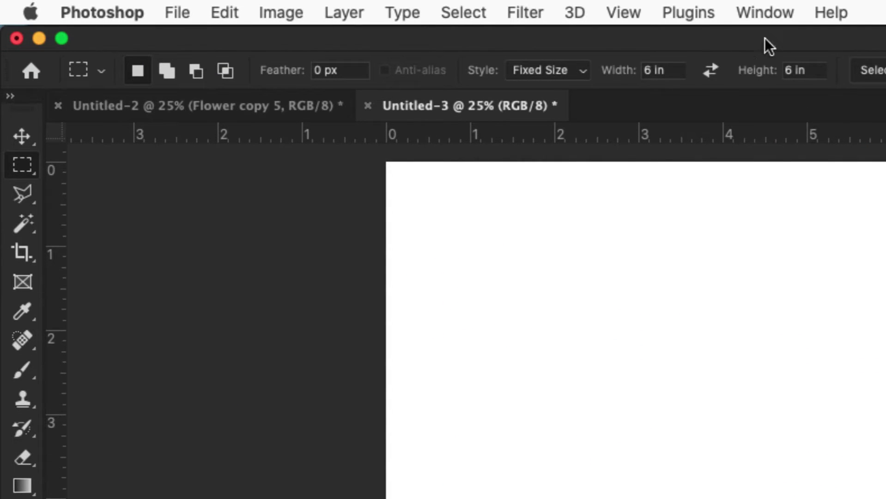
pyautogui.click(554, 72)
pyautogui.click(557, 70)
pyautogui.click(665, 72)
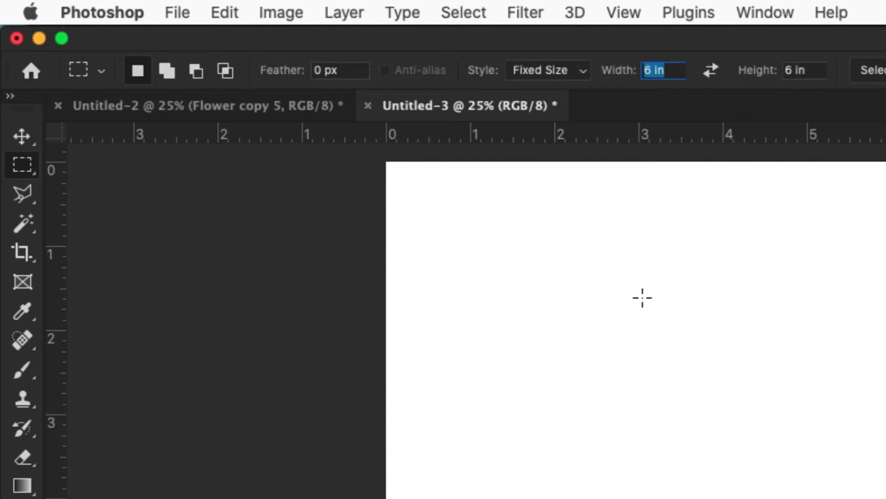
pyautogui.write('6 in')
pyautogui.press('Tab')
pyautogui.write('6 in')
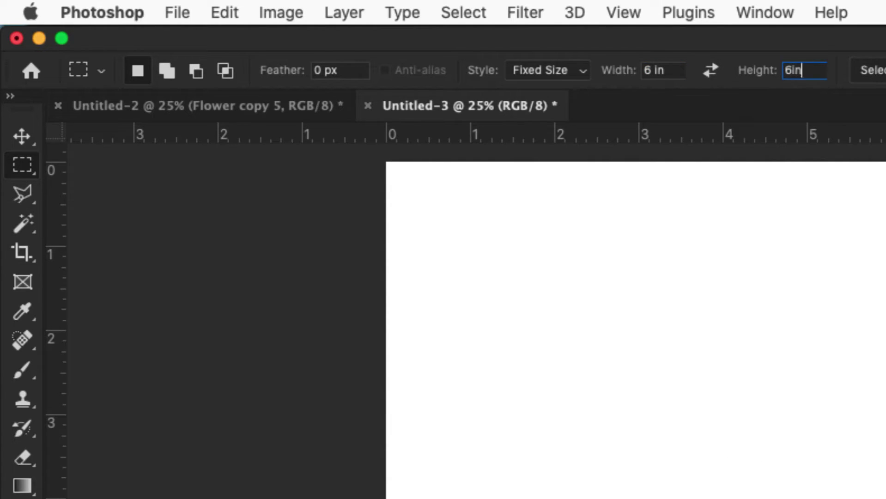
pyautogui.press('Tab')
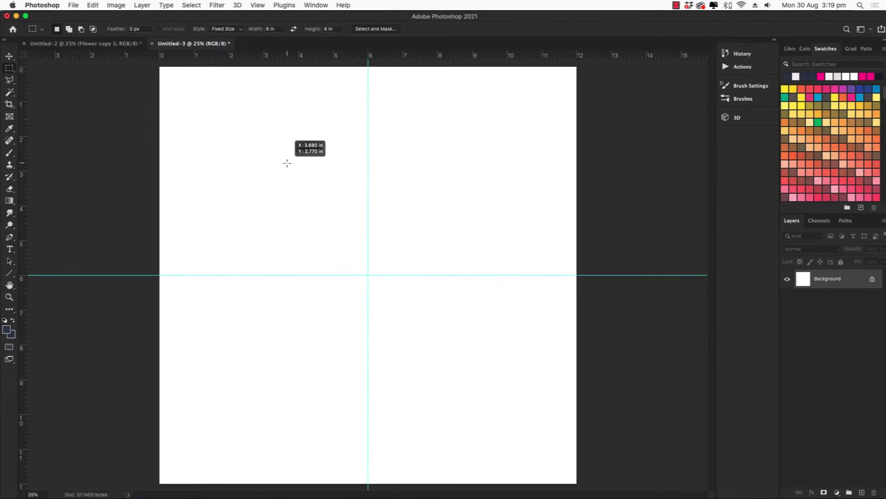
pyautogui.click(698, 394)
pyautogui.moveTo(439, 248); pyautogui.dragTo(413, 250)
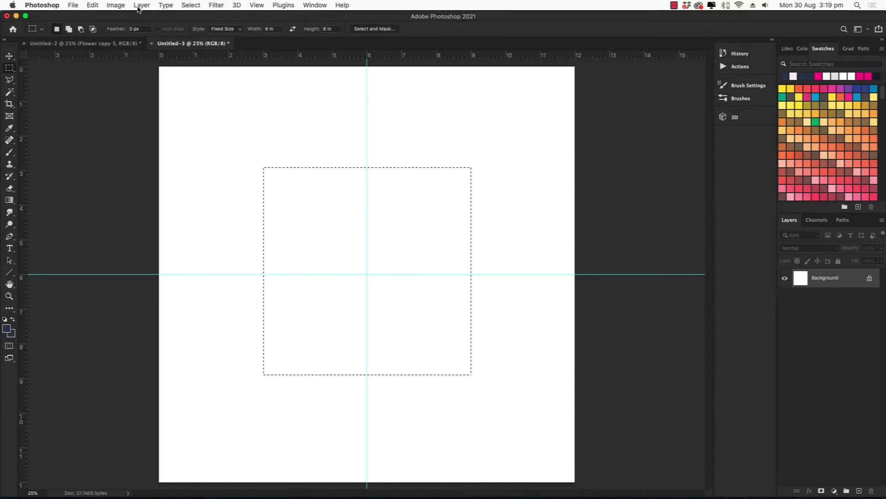
# Fill the selection with a pale pink (f3eef3) Solid Color fill layer, Color Fill 1
pyautogui.click(141, 5)
pyautogui.moveTo(155, 124)
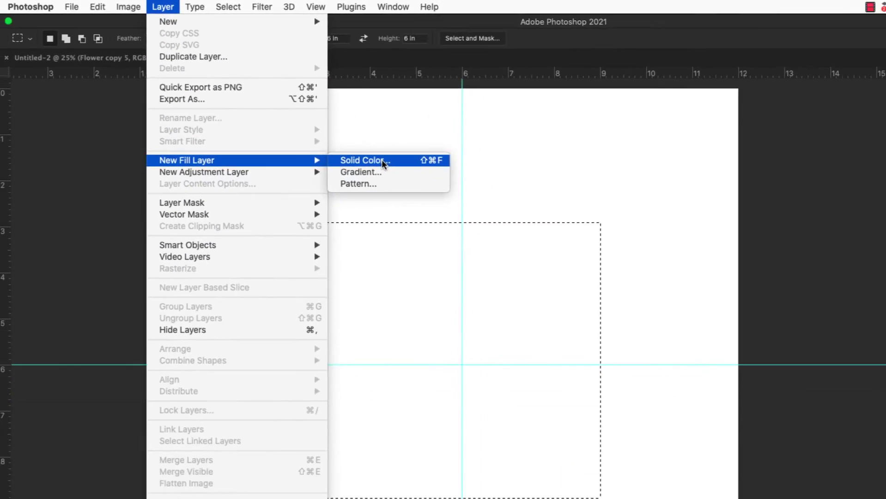
pyautogui.click(443, 193)
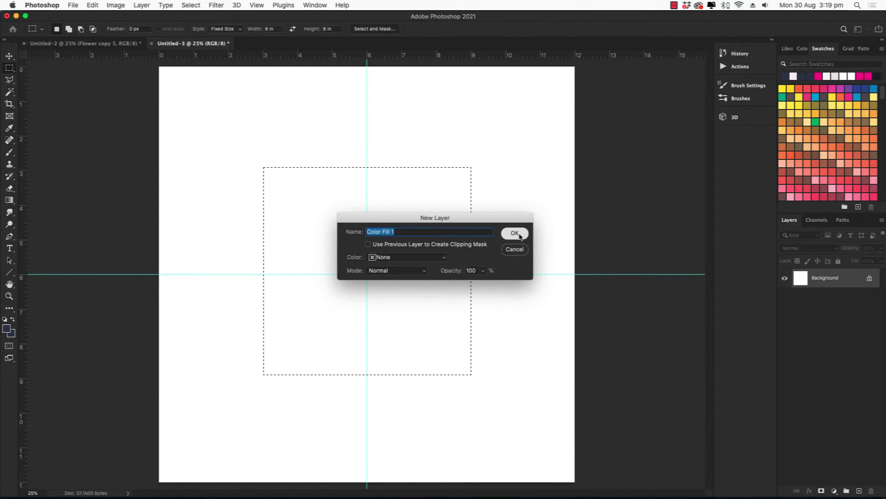
pyautogui.click(518, 231)
pyautogui.click(688, 185)
pyautogui.click(754, 286)
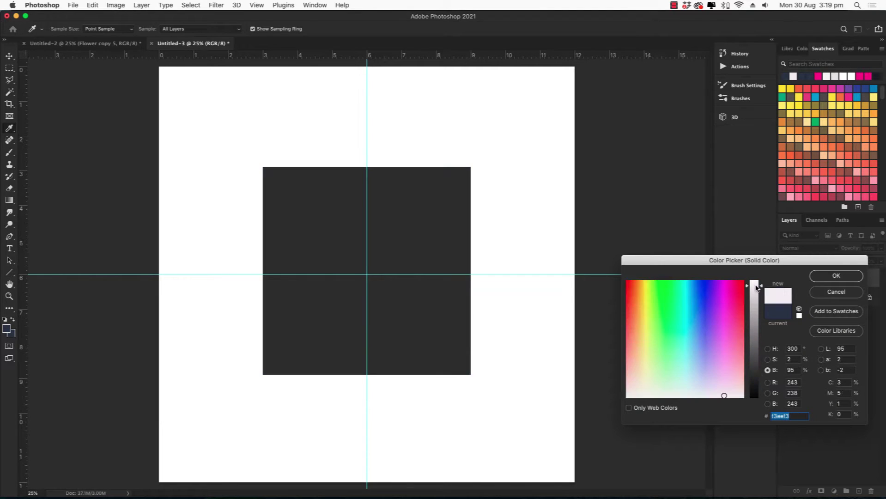
pyautogui.click(837, 277)
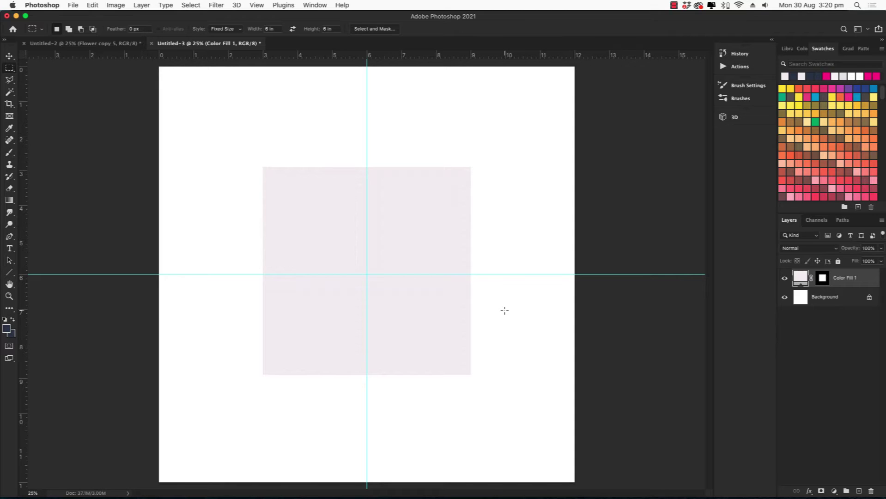
# Rotate the pink square 45° into a centred diamond, set 65% opacity, and lock it
pyautogui.press('super+t')
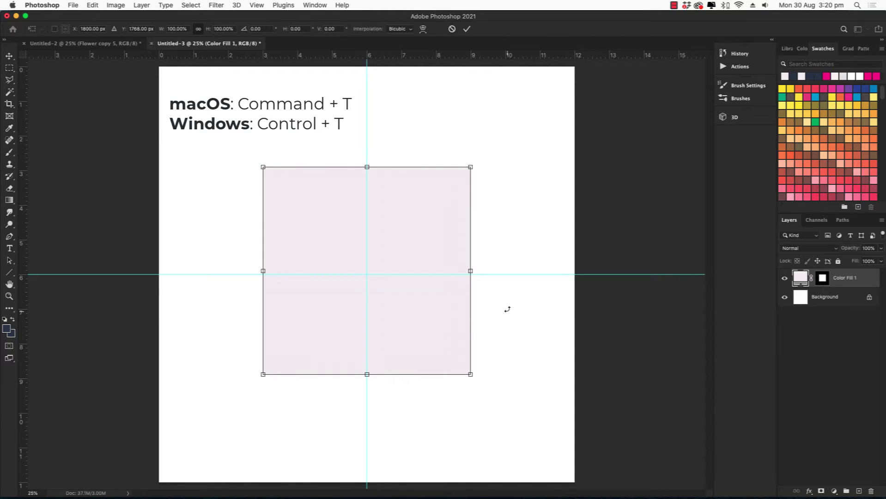
pyautogui.moveTo(491, 420); pyautogui.dragTo(542, 282)
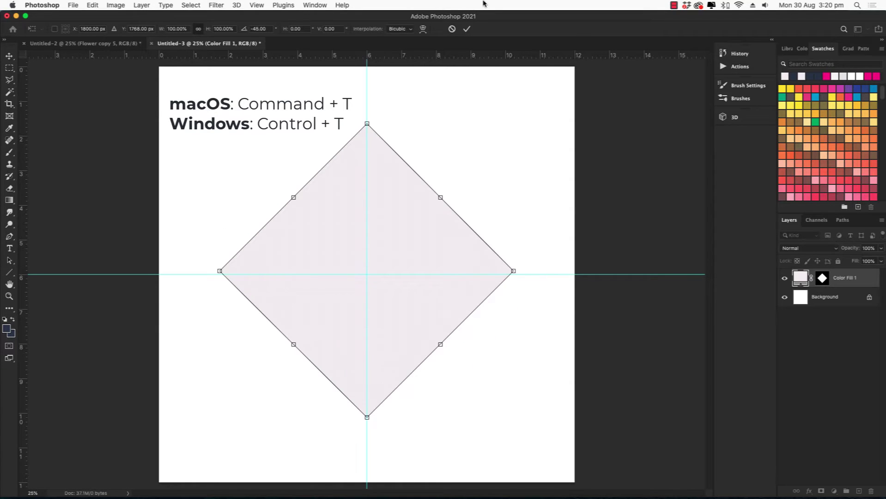
pyautogui.moveTo(404, 242)
pyautogui.mouseDown()
pyautogui.moveTo(401, 231)
pyautogui.moveTo(401, 248)
pyautogui.mouseUp()
pyautogui.click(467, 29)
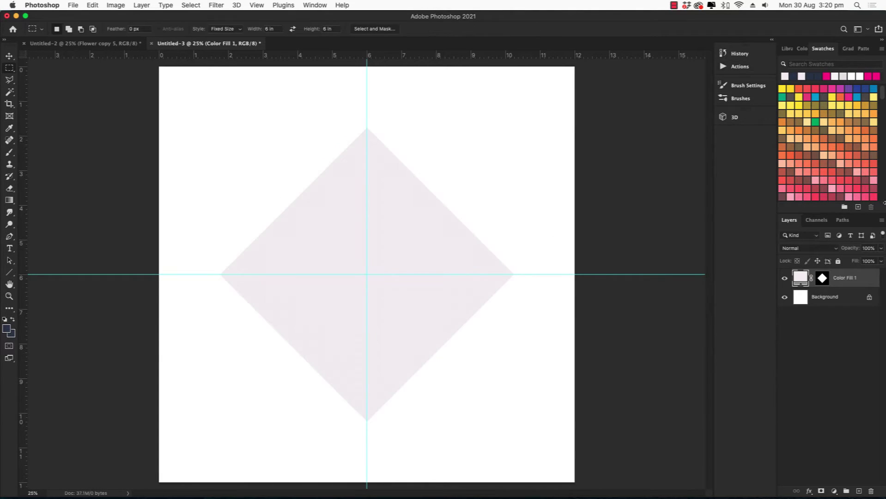
pyautogui.moveTo(853, 251)
pyautogui.mouseDown()
pyautogui.moveTo(839, 253)
pyautogui.moveTo(853, 251)
pyautogui.mouseUp()
pyautogui.click(839, 261)
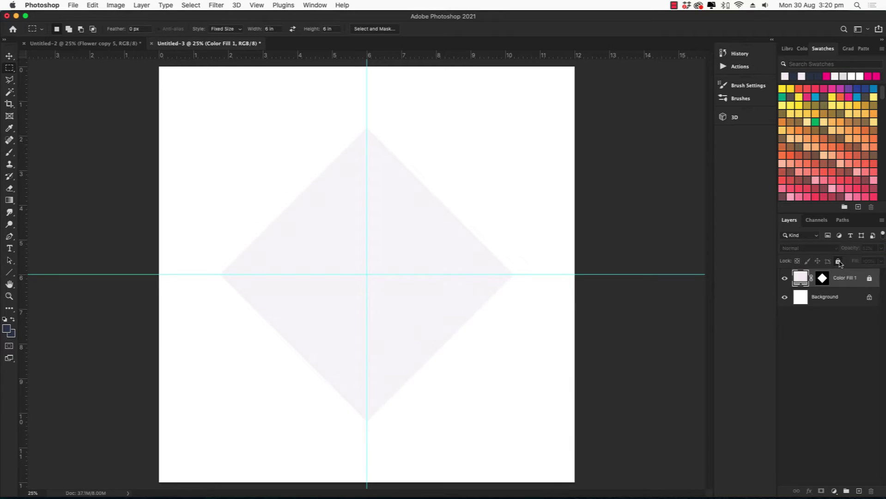
# Bring the flower from the flower document into Untitled-3 and select the Background layer
pyautogui.click(88, 45)
pyautogui.click(9, 56)
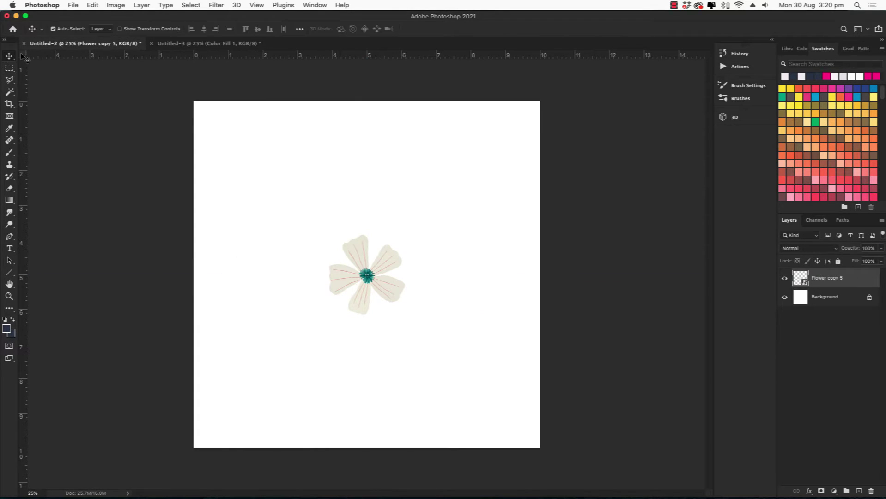
pyautogui.moveTo(394, 290); pyautogui.dragTo(386, 233)
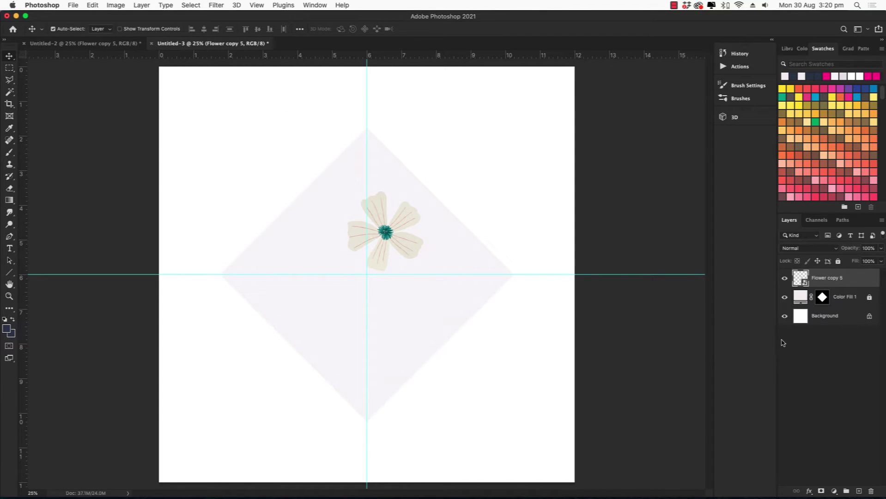
pyautogui.click(850, 299)
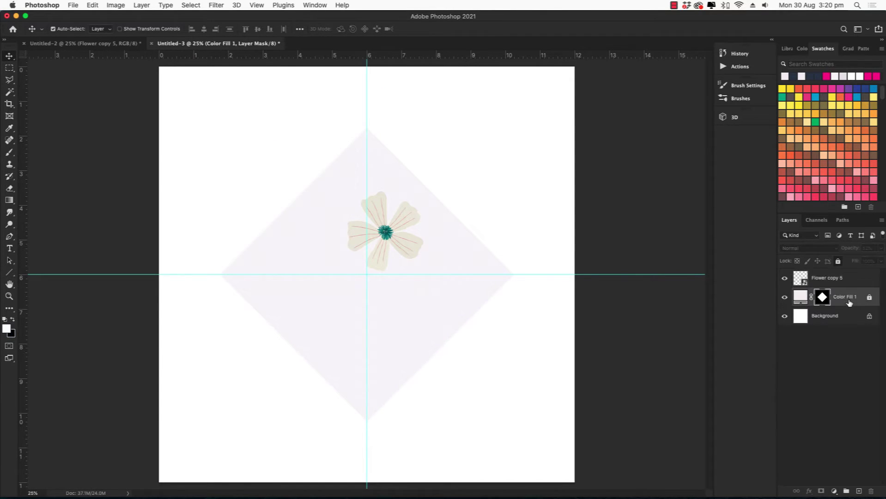
pyautogui.click(848, 315)
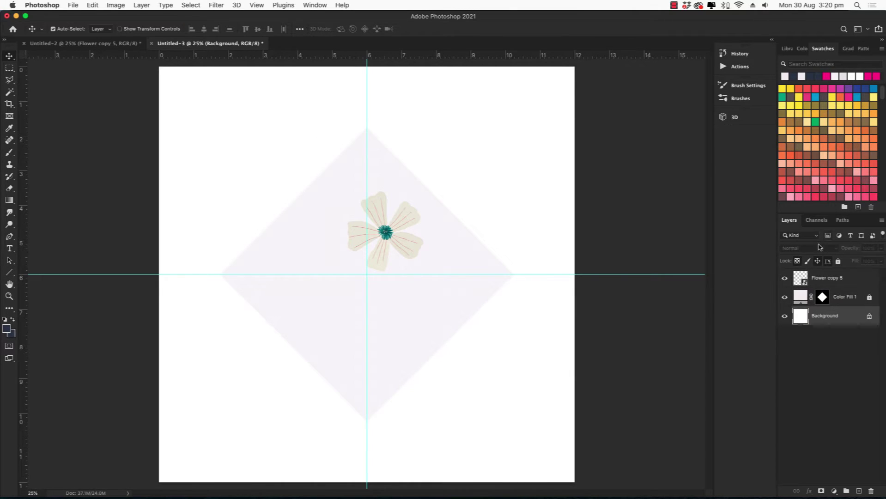
# Add a navy (30394f) Color Fill 2 solid fill layer and lock it
pyautogui.click(139, 6)
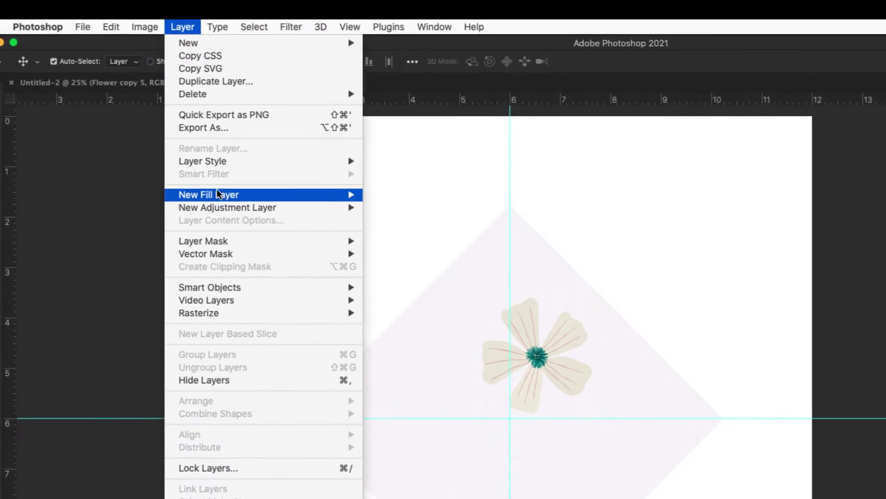
pyautogui.moveTo(171, 121)
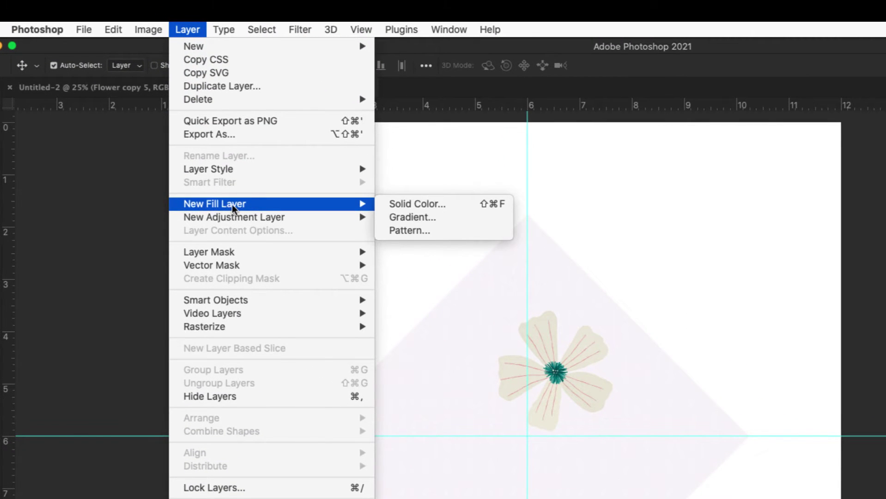
pyautogui.click(439, 207)
pyautogui.click(754, 373)
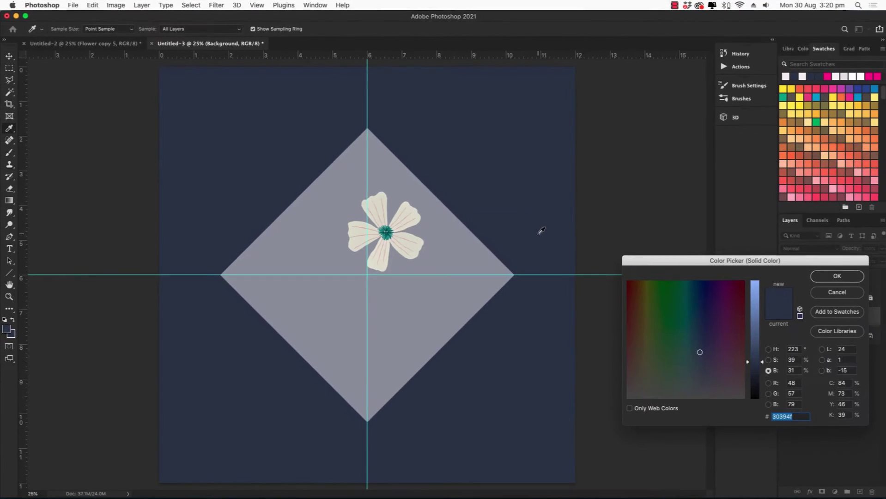
pyautogui.click(840, 280)
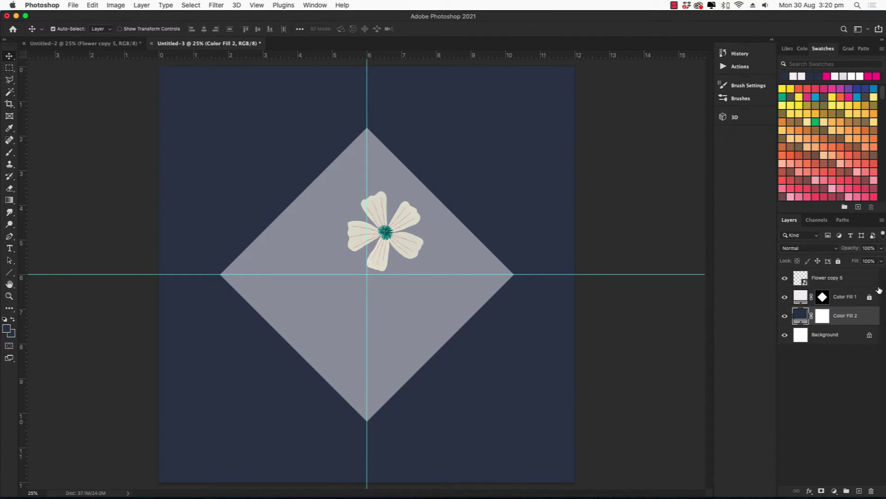
pyautogui.click(838, 261)
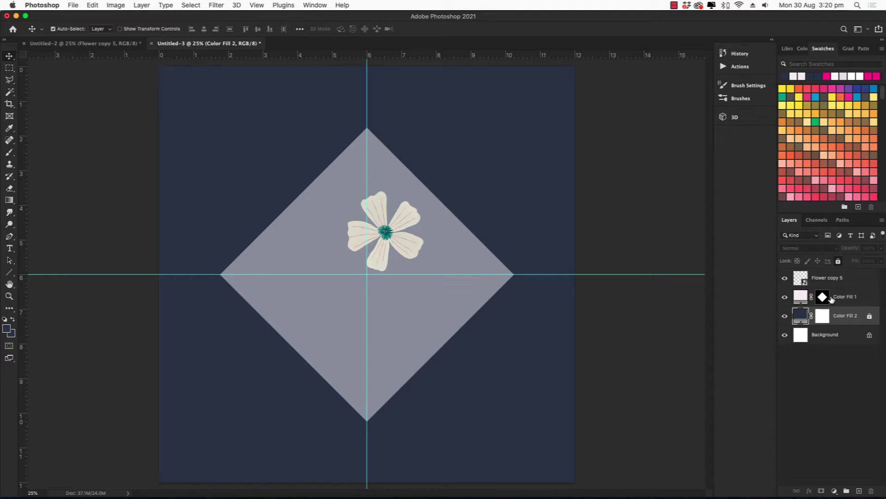
# Fade the Color Fill 1 diamond to nearly transparent and lock it
pyautogui.click(850, 300)
pyautogui.moveTo(856, 251); pyautogui.dragTo(849, 251)
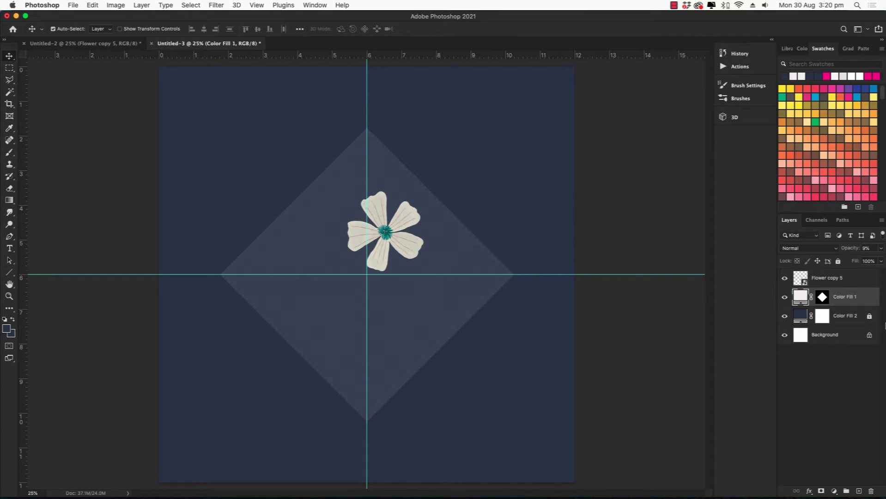
pyautogui.click(839, 261)
# Move Flower copy 5 up-right of centre and add a smaller, rotated copy down-left
pyautogui.click(825, 275)
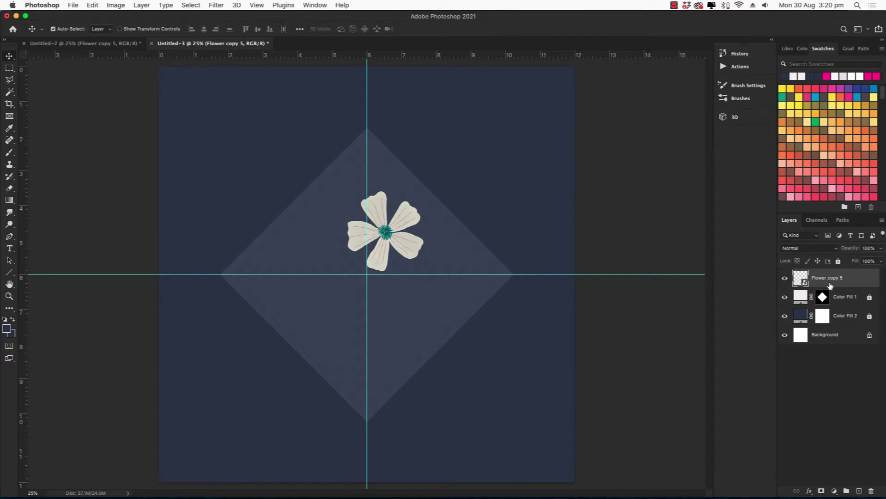
pyautogui.moveTo(412, 244); pyautogui.dragTo(421, 211)
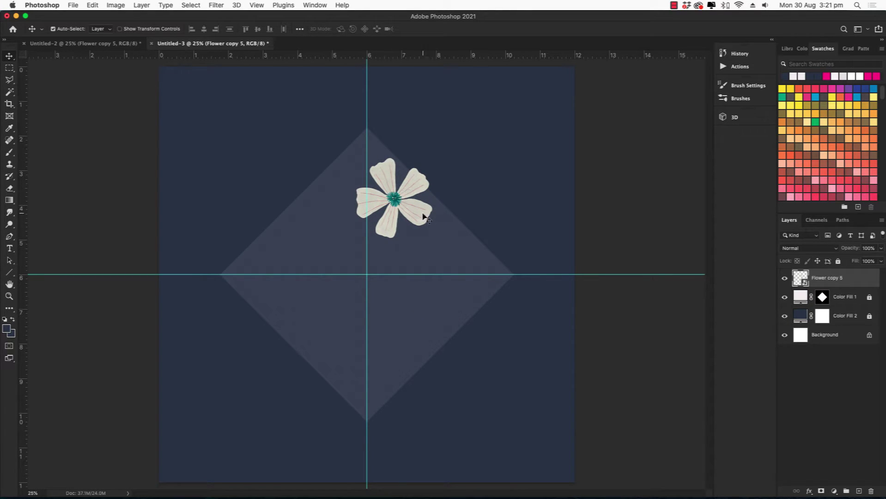
pyautogui.moveTo(416, 215); pyautogui.dragTo(359, 321)
pyautogui.press('super+t')
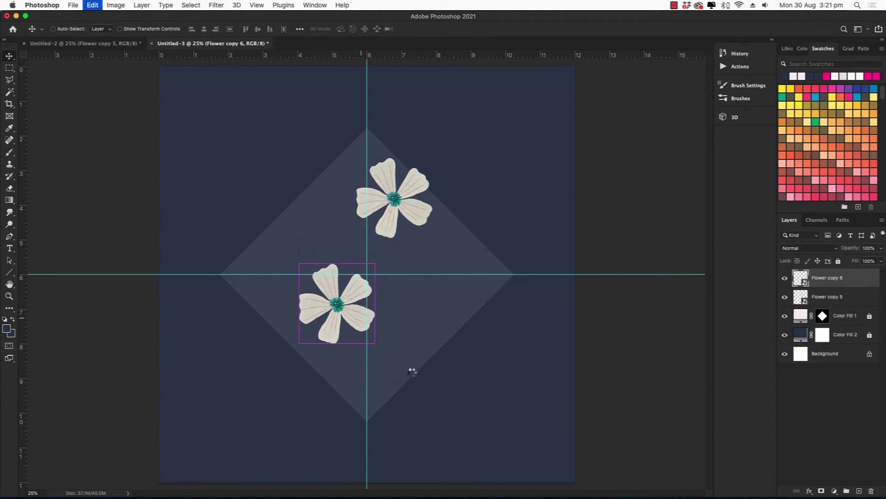
pyautogui.moveTo(499, 413); pyautogui.dragTo(474, 294)
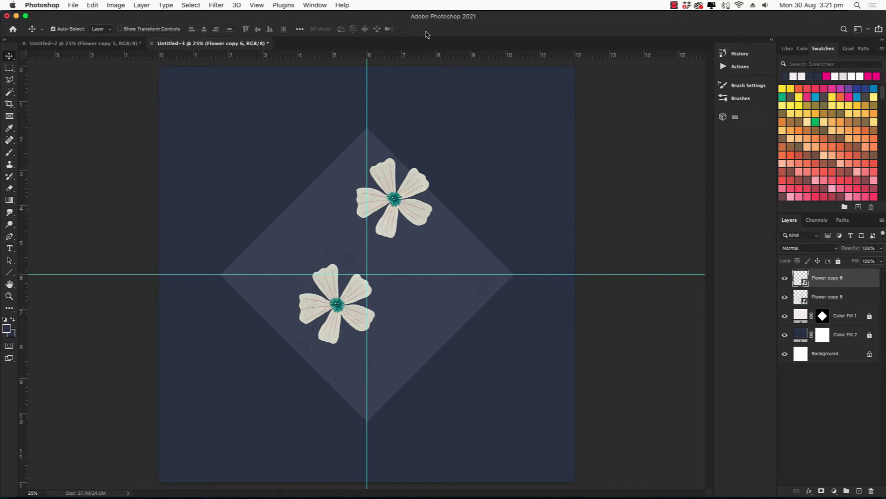
pyautogui.press('super+t')
pyautogui.moveTo(425, 163); pyautogui.dragTo(419, 305)
pyautogui.press('Return')
# Add rotated and shrunken flower copies in the upper left and lower diamond
pyautogui.press('super+alt+t')
pyautogui.moveTo(306, 340); pyautogui.dragTo(296, 229)
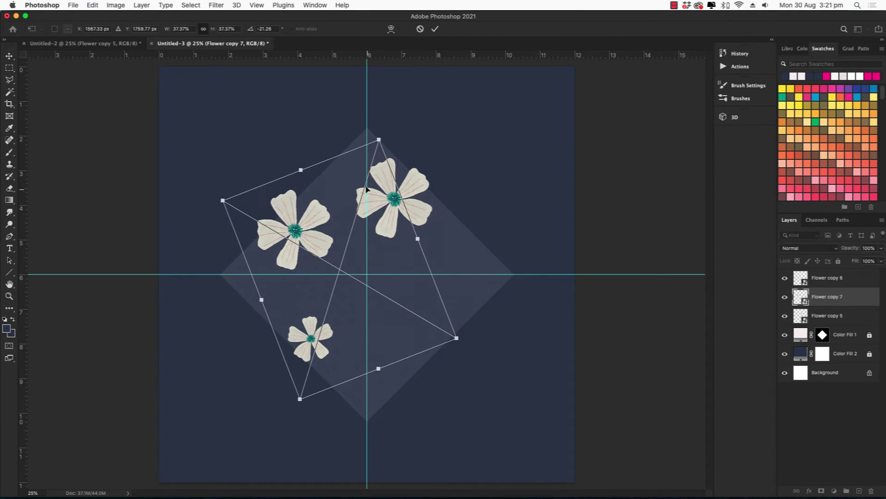
pyautogui.moveTo(338, 148); pyautogui.dragTo(355, 154)
pyautogui.moveTo(298, 273); pyautogui.dragTo(295, 244)
pyautogui.press('Return')
pyautogui.moveTo(311, 339); pyautogui.dragTo(433, 326)
pyautogui.moveTo(433, 327); pyautogui.dragTo(379, 377)
pyautogui.press('super+t')
pyautogui.moveTo(474, 384); pyautogui.dragTo(416, 370)
pyautogui.press('Return')
pyautogui.moveTo(414, 205); pyautogui.dragTo(395, 304)
pyautogui.press('super+t')
pyautogui.press('Return')
# Scatter more small flower copies into the gaps, including one at the diamond's top point
pyautogui.moveTo(434, 330); pyautogui.dragTo(449, 318)
pyautogui.moveTo(370, 370)
pyautogui.mouseDown()
pyautogui.moveTo(391, 397)
pyautogui.moveTo(356, 378)
pyautogui.mouseUp()
pyautogui.moveTo(356, 377); pyautogui.dragTo(349, 256)
pyautogui.moveTo(350, 257); pyautogui.dragTo(424, 362)
pyautogui.moveTo(353, 374); pyautogui.dragTo(381, 389)
pyautogui.moveTo(424, 362); pyautogui.dragTo(415, 255)
pyautogui.moveTo(462, 251); pyautogui.dragTo(471, 256)
pyautogui.moveTo(415, 255); pyautogui.dragTo(363, 135)
pyautogui.moveTo(382, 394); pyautogui.dragTo(345, 391)
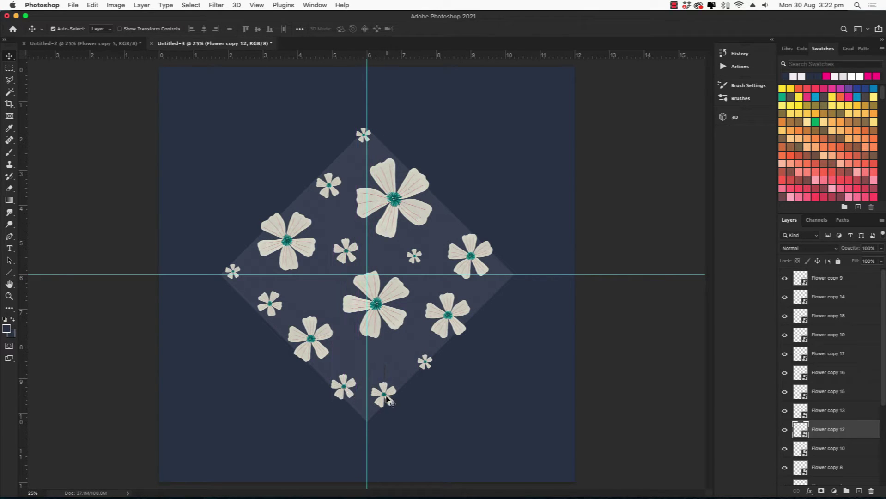
pyautogui.moveTo(427, 365); pyautogui.dragTo(315, 289)
# Group all the flower layers into Group 1
pyautogui.scroll(-5, 859, 413)
pyautogui.scroll(5, 837, 416)
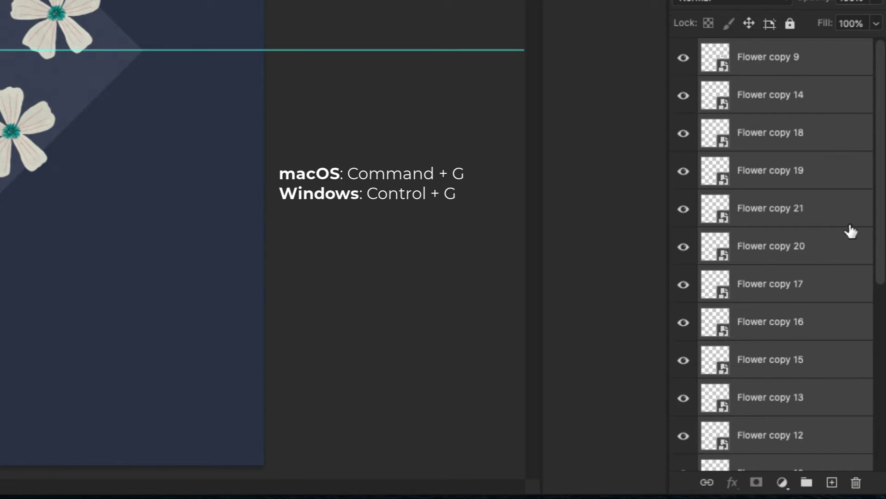
pyautogui.hotkey('ctrl', 'g')
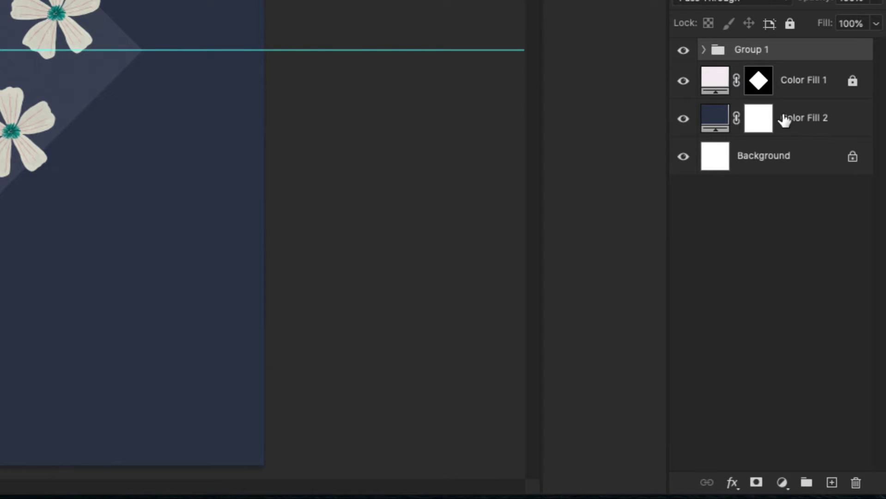
# Unlock and hide the diamond layer, move Color Fill 2 above it, and duplicate Group 1
pyautogui.click(853, 82)
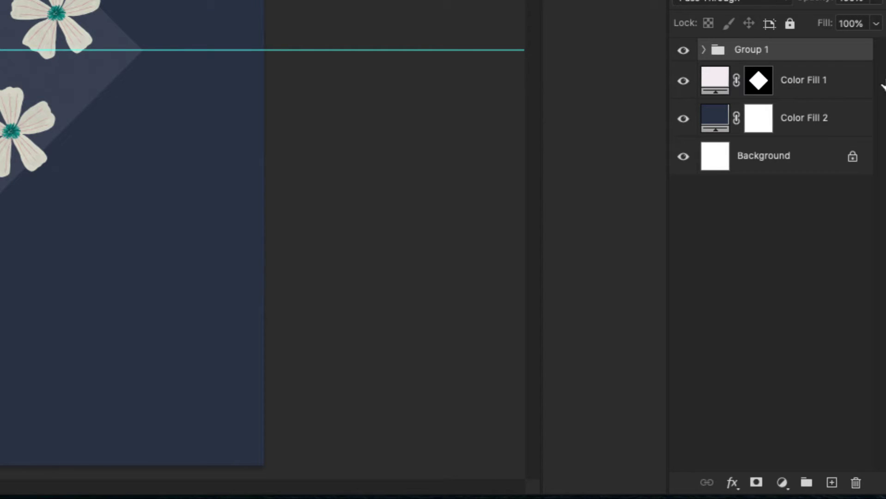
pyautogui.click(687, 82)
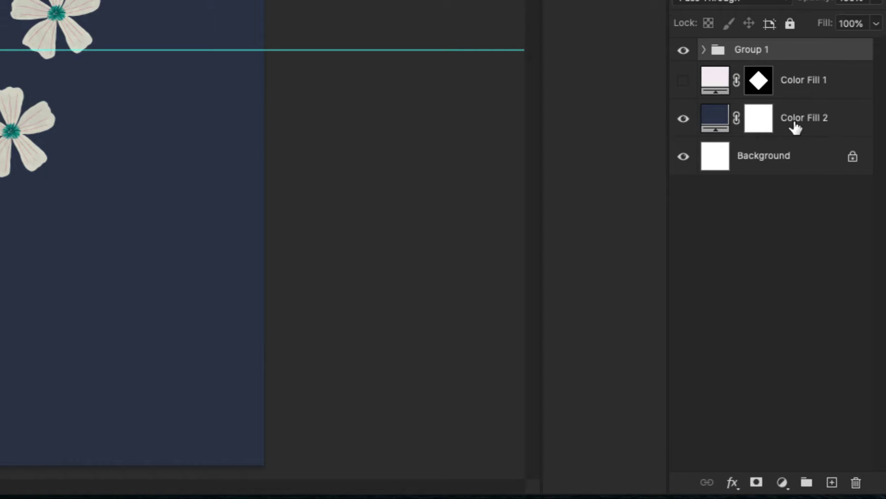
pyautogui.moveTo(795, 127); pyautogui.dragTo(795, 69)
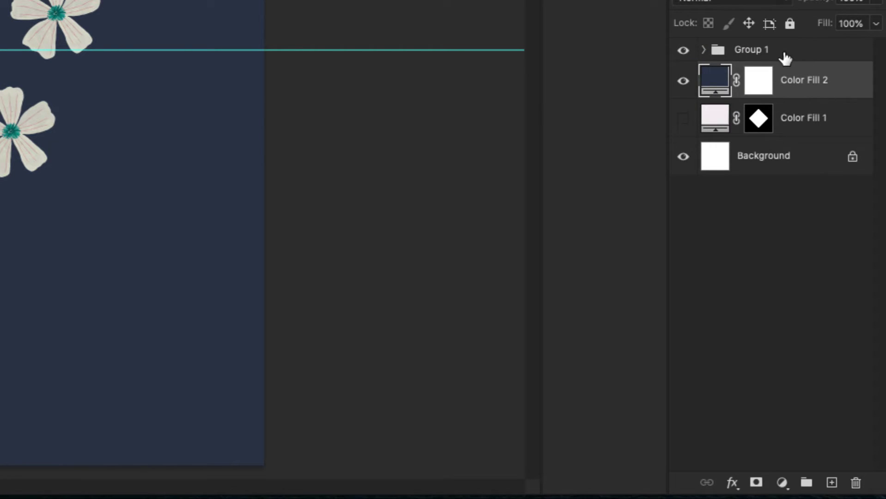
pyautogui.click(781, 55)
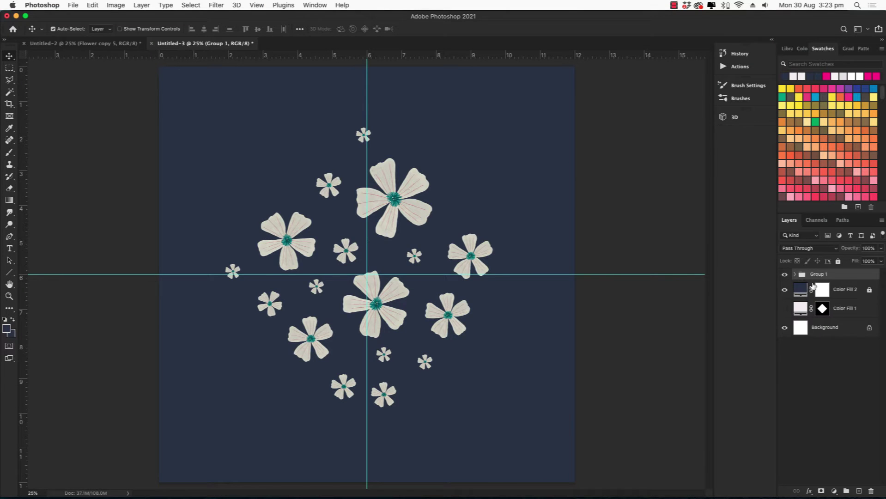
pyautogui.moveTo(820, 278); pyautogui.dragTo(871, 492)
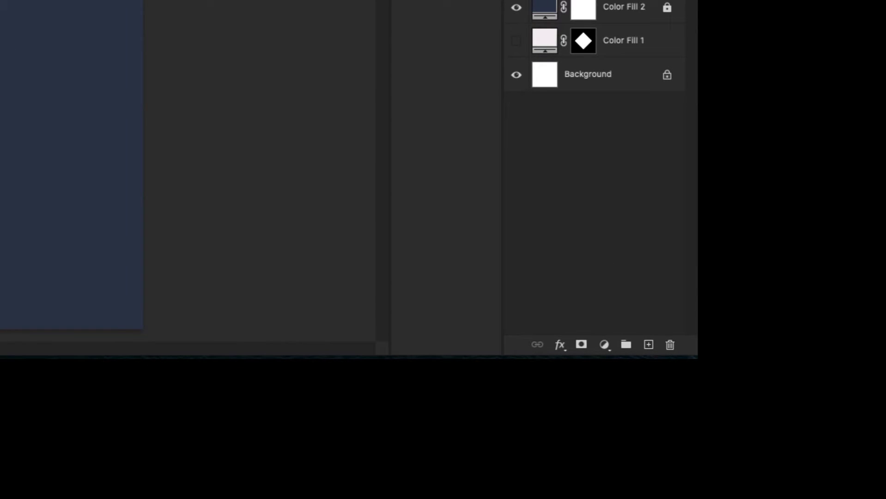
# Merge the Group 1 copy into a single layer named middle
pyautogui.rightClick(595, 9)
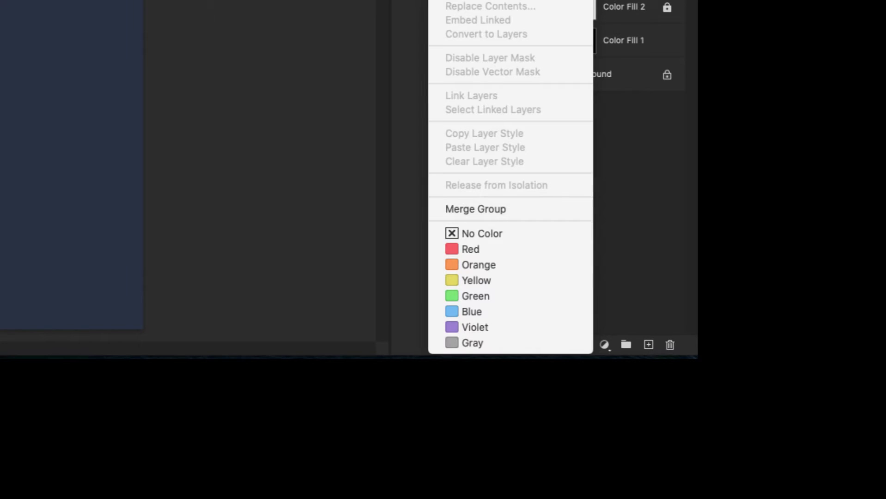
pyautogui.click(508, 0)
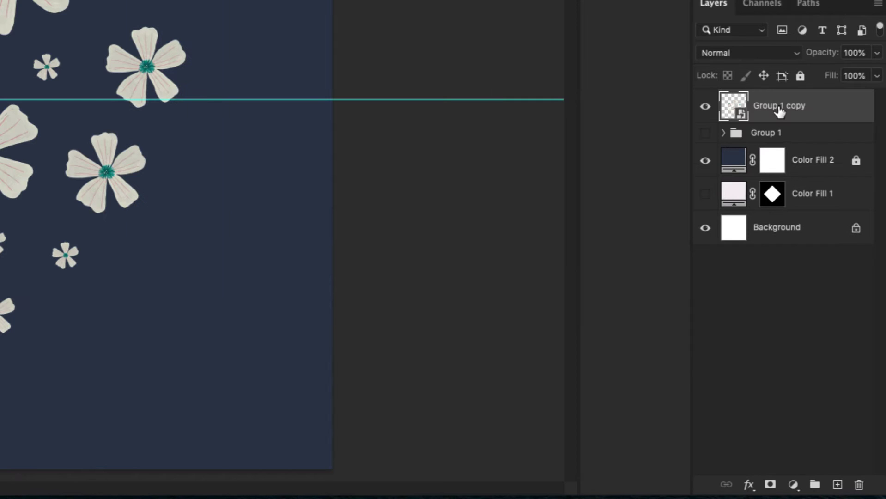
pyautogui.doubleClick(781, 108)
pyautogui.write('middle')
pyautogui.press('Return')
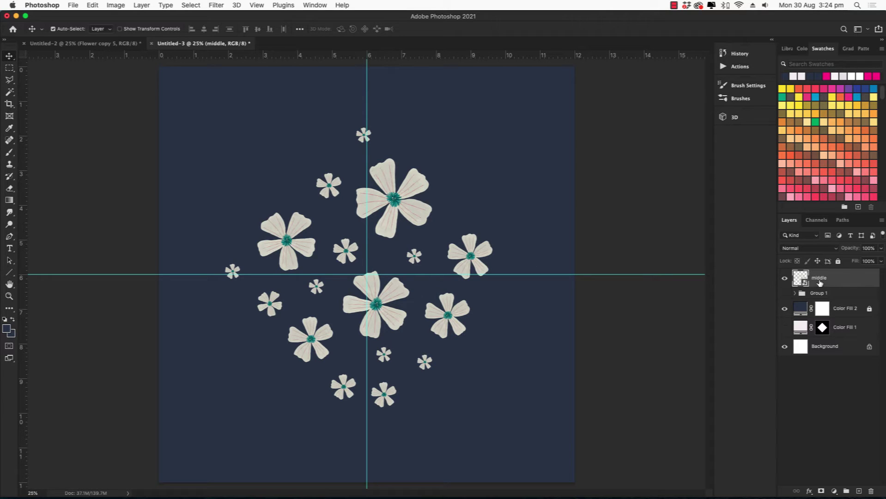
# Duplicate the middle layer and name the copy middle bottom
pyautogui.moveTo(821, 283); pyautogui.dragTo(859, 492)
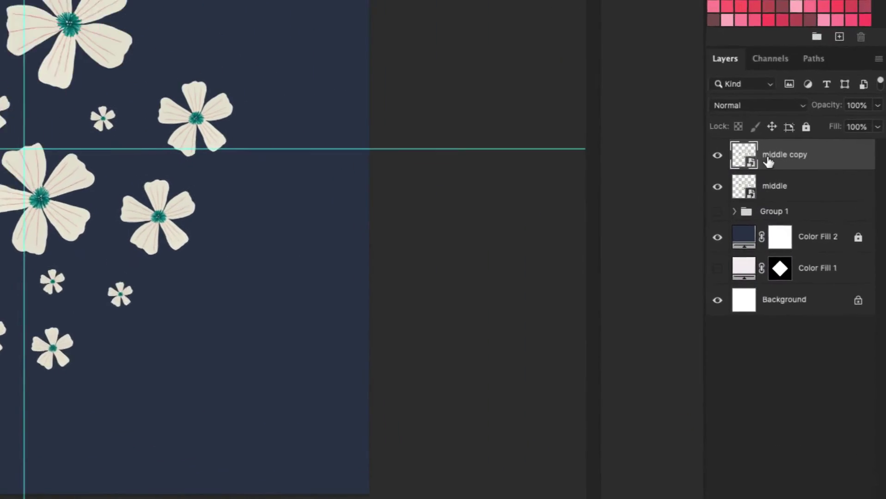
pyautogui.doubleClick(782, 150)
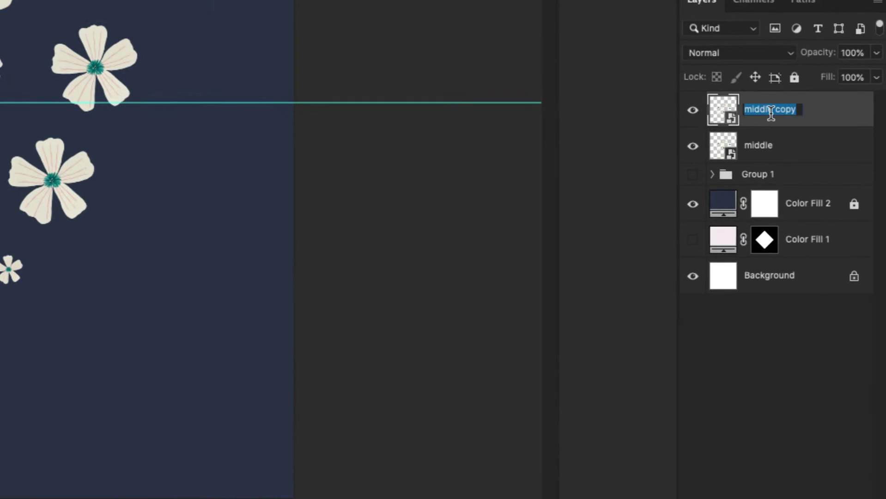
pyautogui.write('middle bottom')
pyautogui.press('Return')
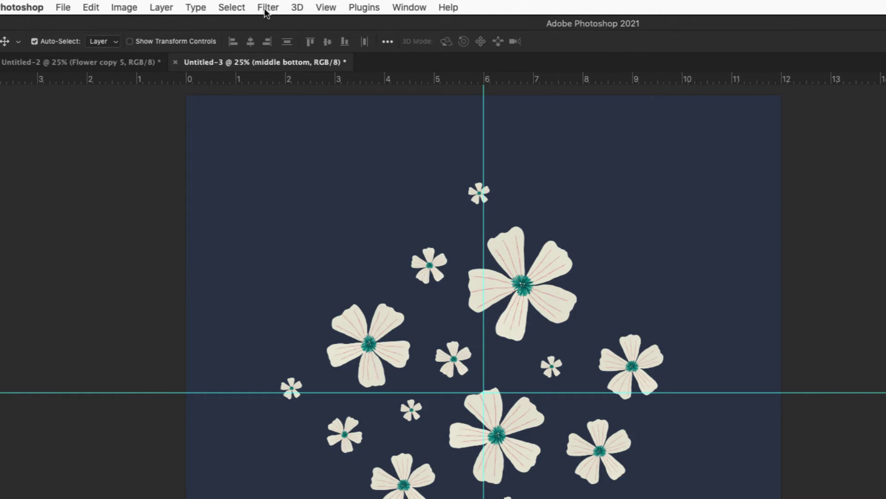
# Apply an Offset filter to middle bottom: horizontal 0, vertical +2426, set to transparent
pyautogui.click(265, 9)
pyautogui.moveTo(305, 296)
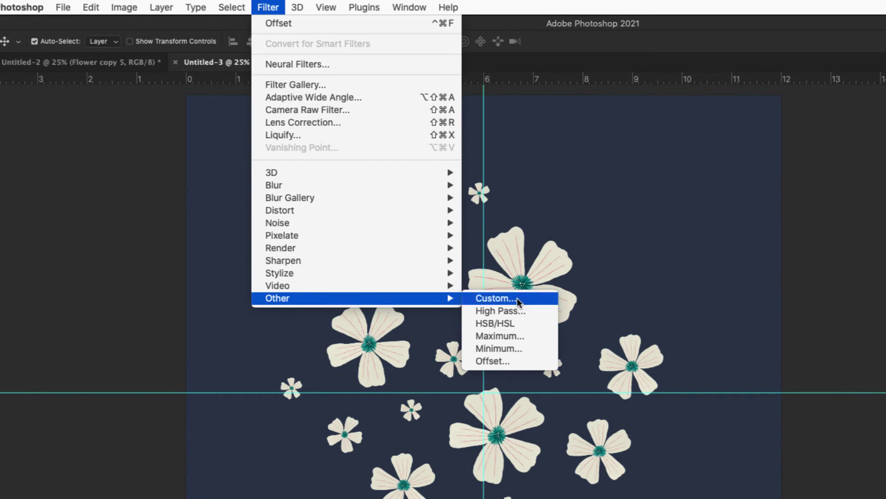
pyautogui.click(509, 363)
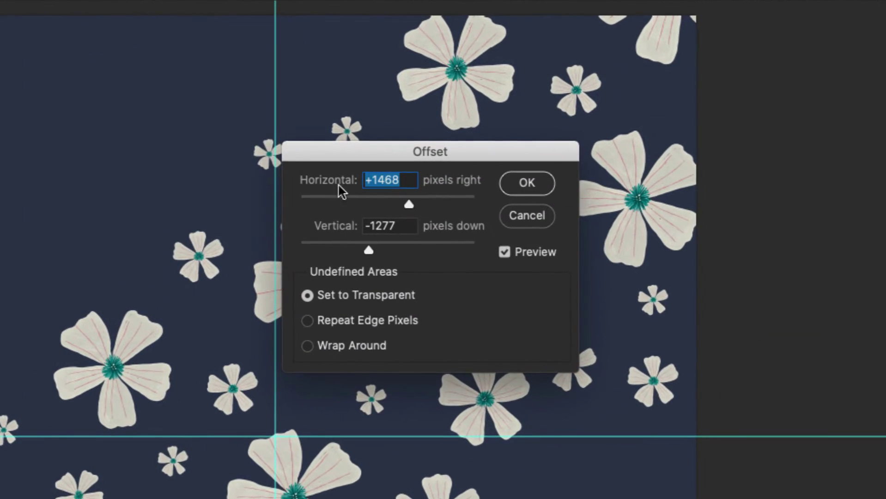
pyautogui.write('0')
pyautogui.press('Tab')
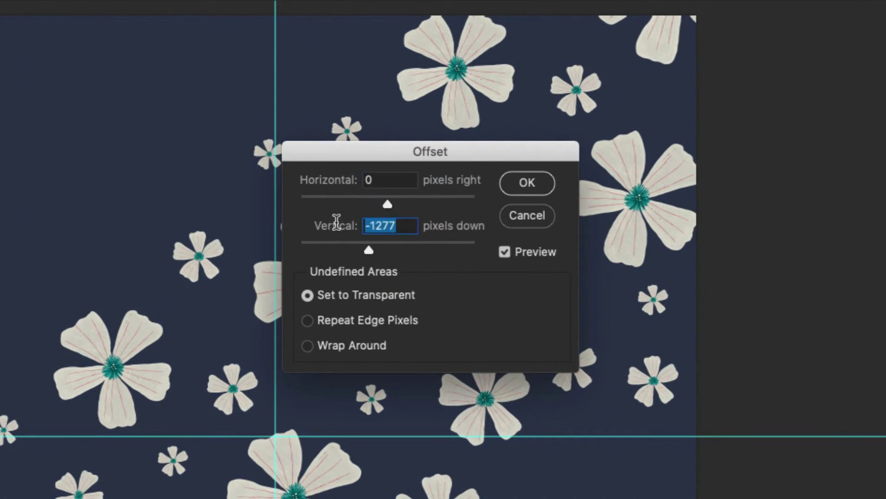
pyautogui.write('0')
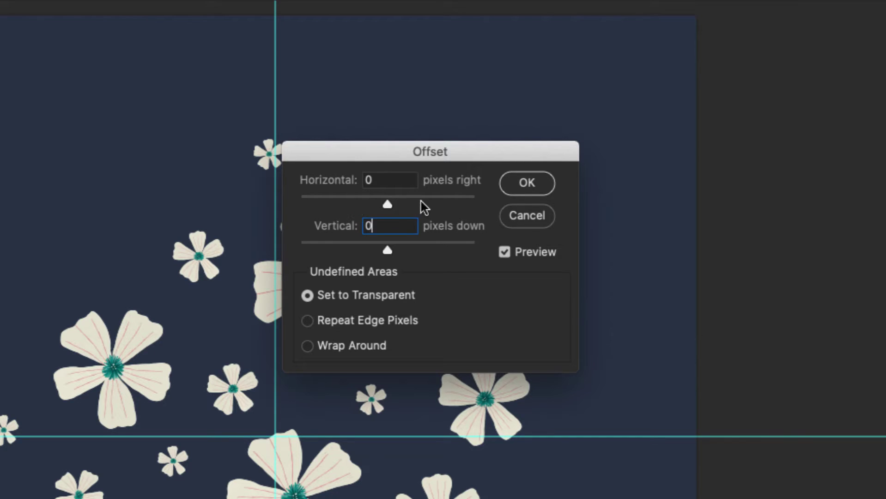
pyautogui.click(340, 226)
pyautogui.write('250')
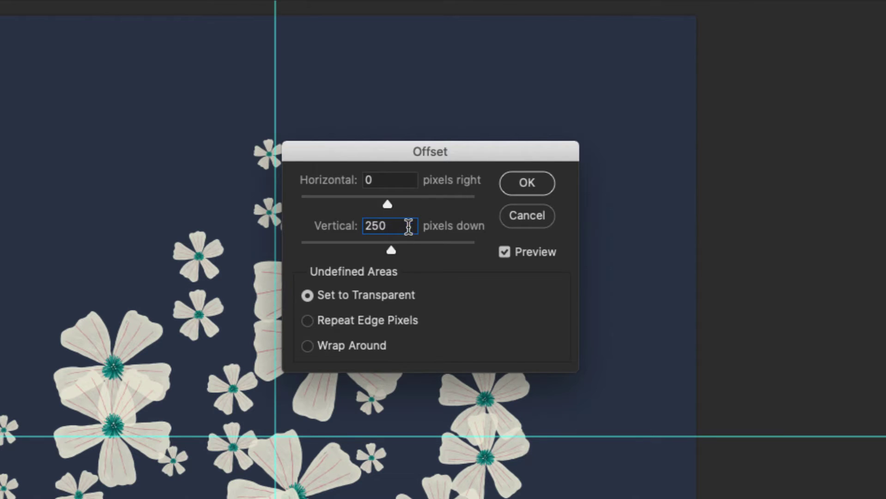
pyautogui.write('0')
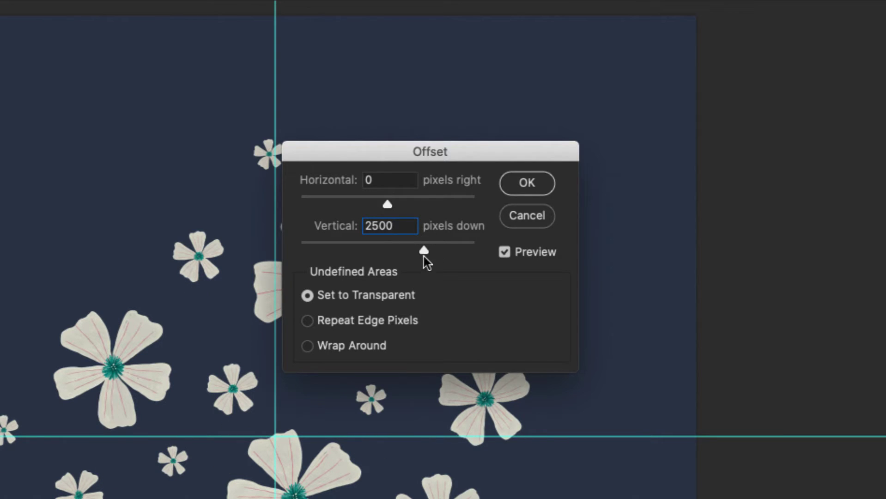
pyautogui.moveTo(423, 253); pyautogui.dragTo(423, 252)
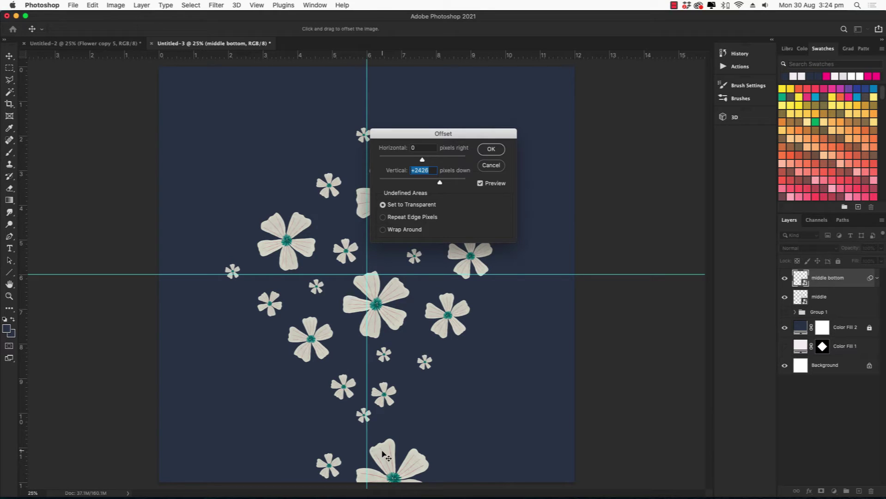
pyautogui.click(432, 172)
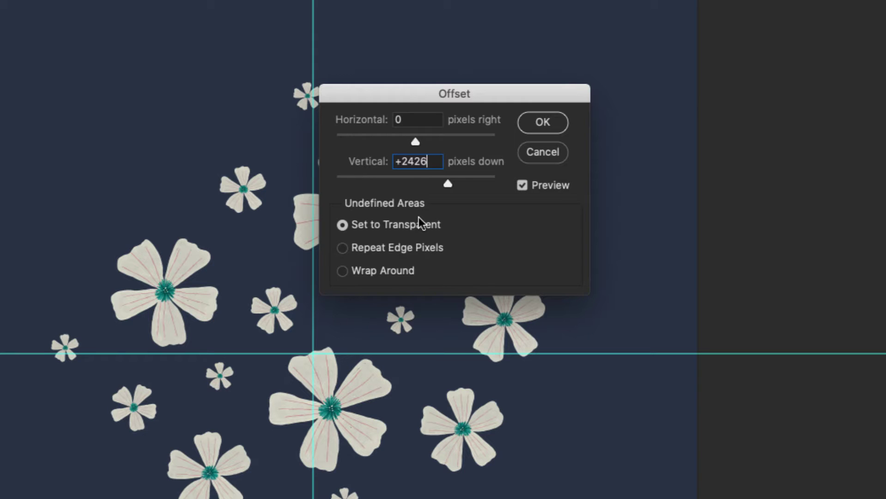
pyautogui.press('Return')
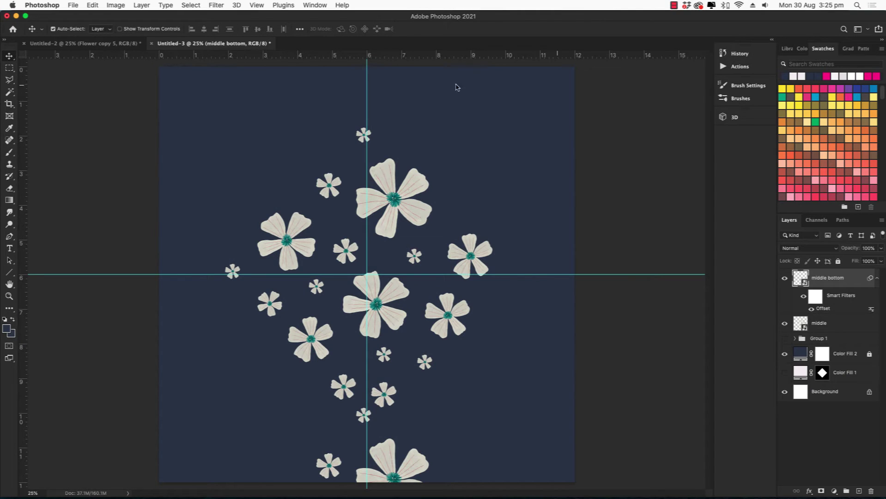
# Duplicate middle bottom and name the copy middle top
pyautogui.moveTo(813, 282); pyautogui.dragTo(838, 486)
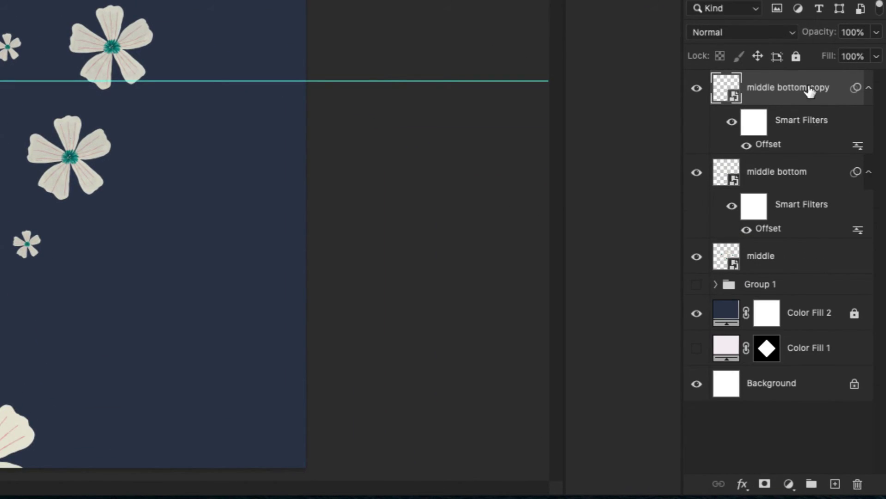
pyautogui.doubleClick(813, 109)
pyautogui.write('middle top')
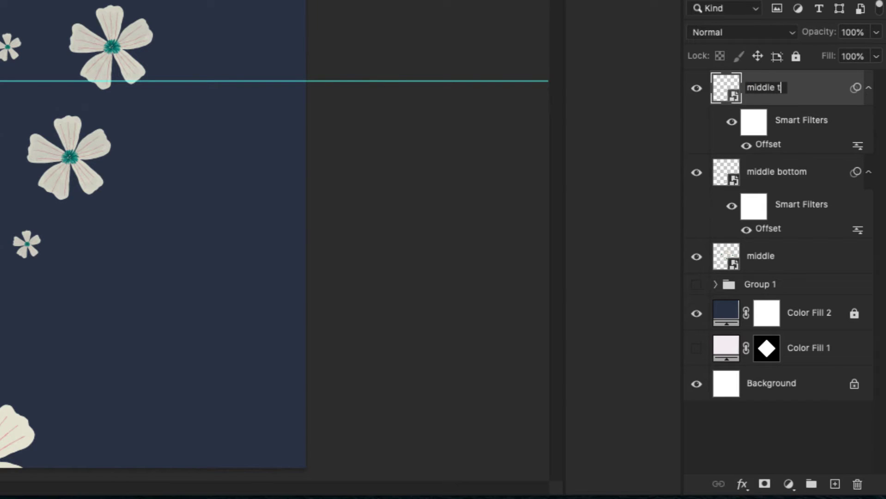
pyautogui.press('Return')
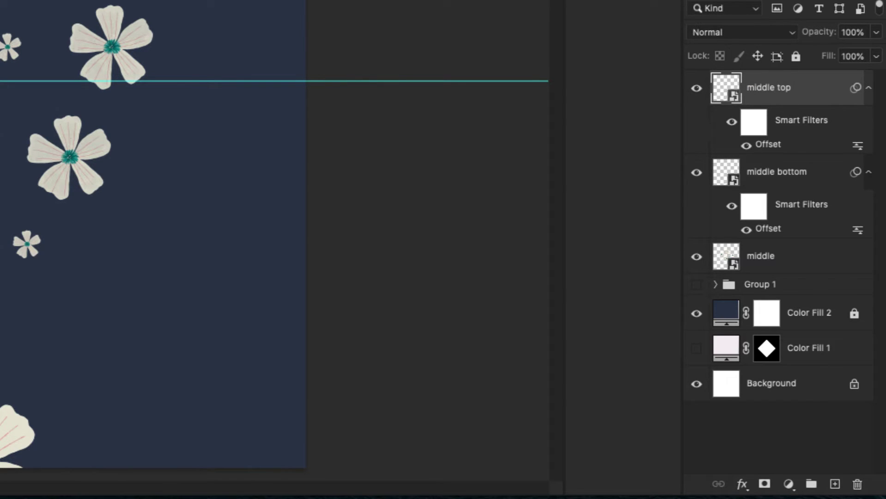
# Change middle top's Offset filter vertical value to -2426
pyautogui.doubleClick(773, 145)
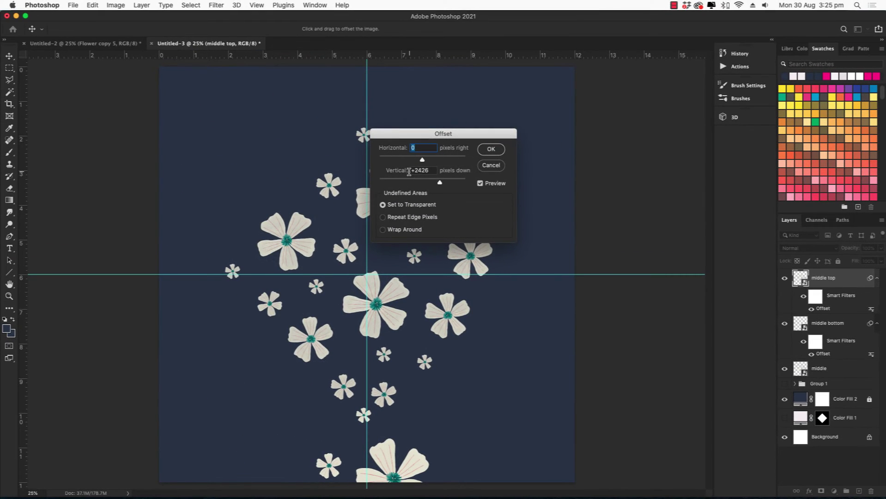
pyautogui.click(409, 172)
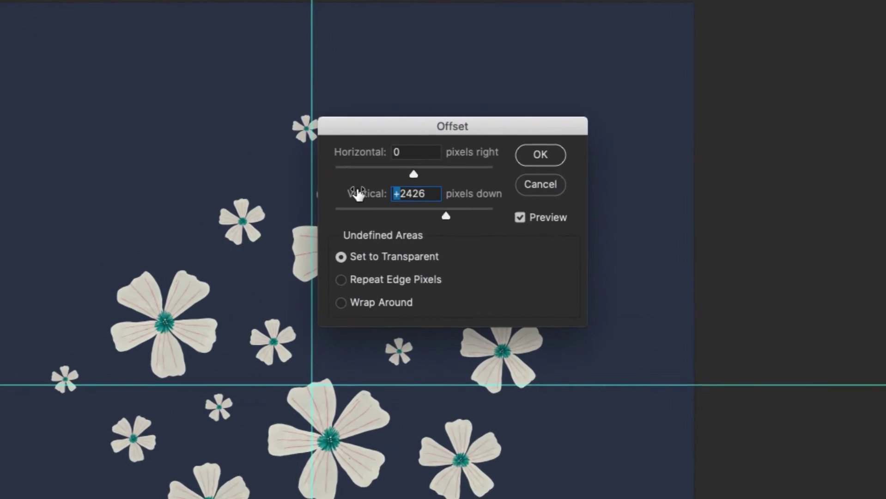
pyautogui.press('Delete')
pyautogui.write('-')
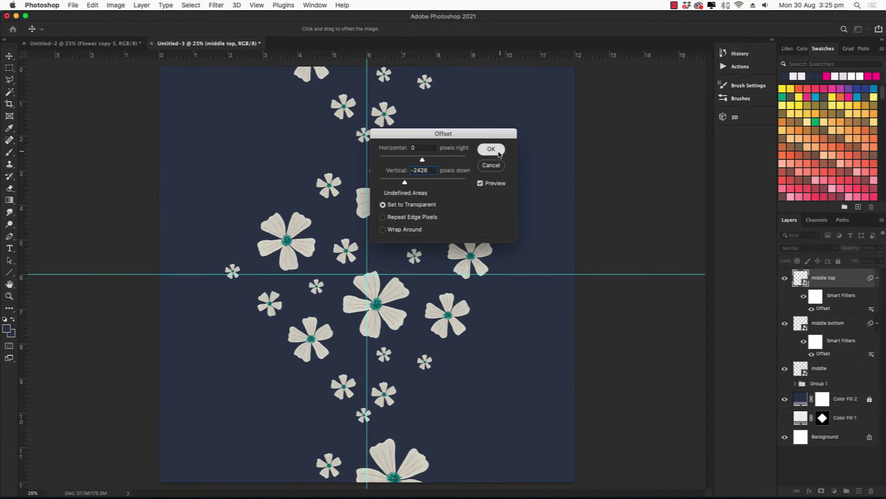
pyautogui.click(491, 149)
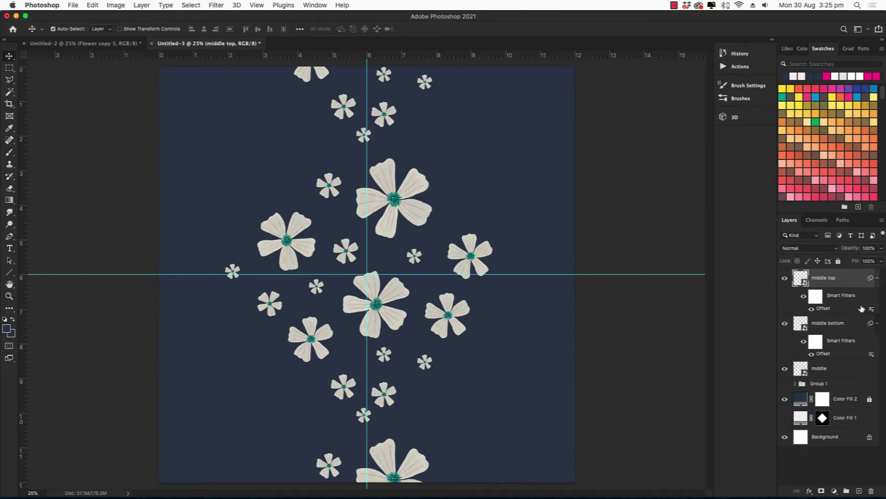
# Duplicate the middle bottom layer and rename the copy 'bottom right'
pyautogui.click(832, 326)
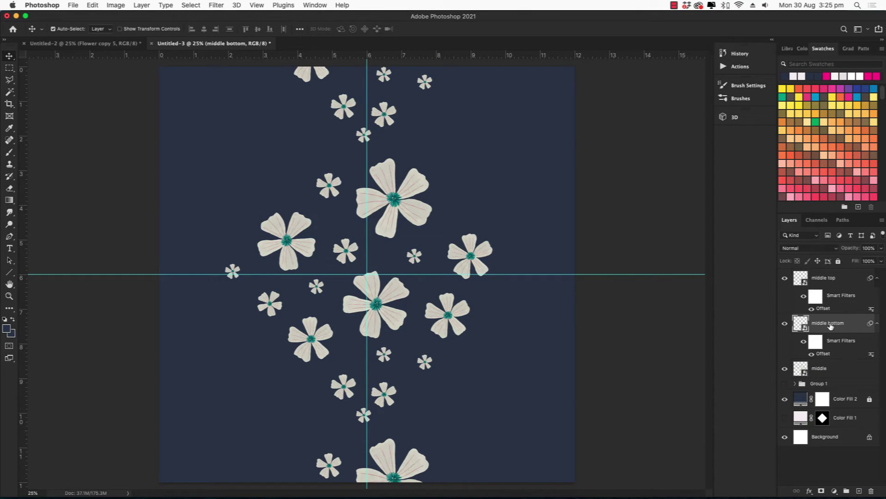
pyautogui.moveTo(830, 327); pyautogui.dragTo(859, 491)
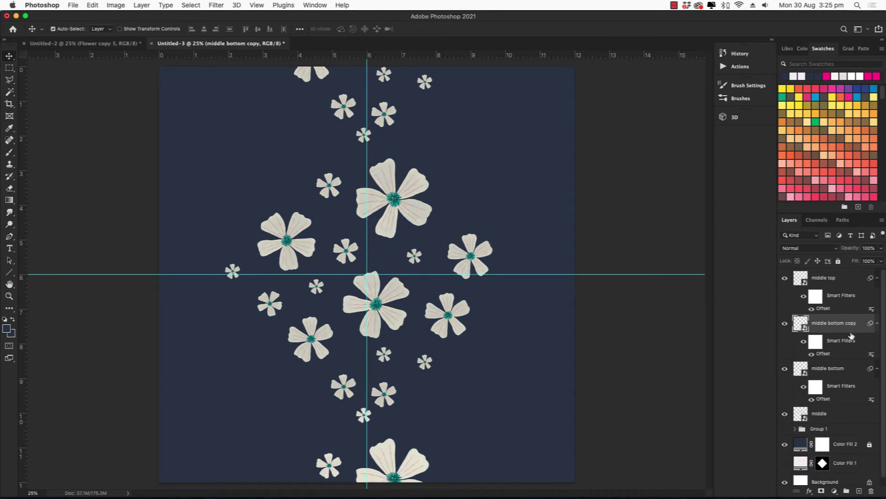
pyautogui.doubleClick(827, 323)
pyautogui.write('bottom right')
pyautogui.press('Return')
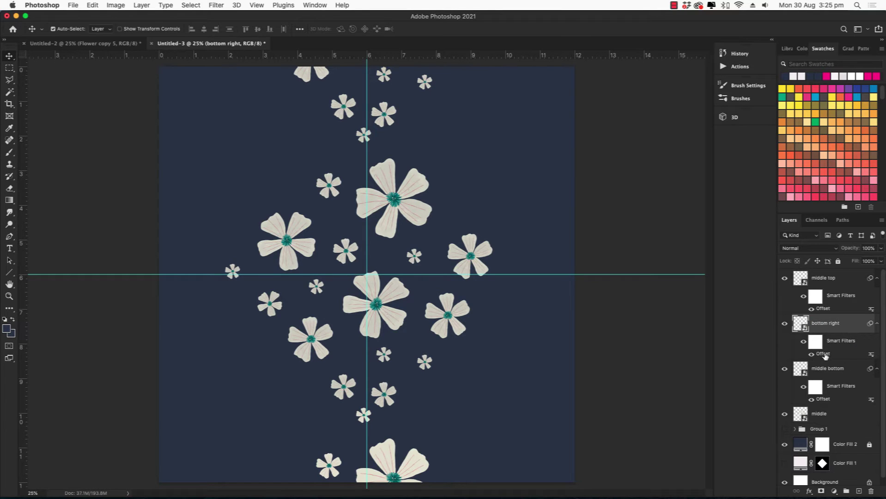
# Offset bottom right by +1532 px horizontally and +1213 px vertically
pyautogui.doubleClick(823, 354)
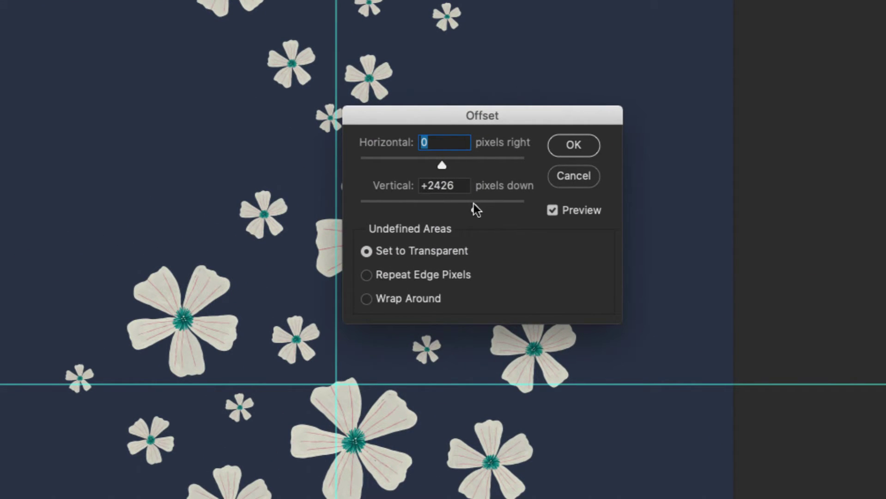
pyautogui.moveTo(427, 187); pyautogui.dragTo(475, 193)
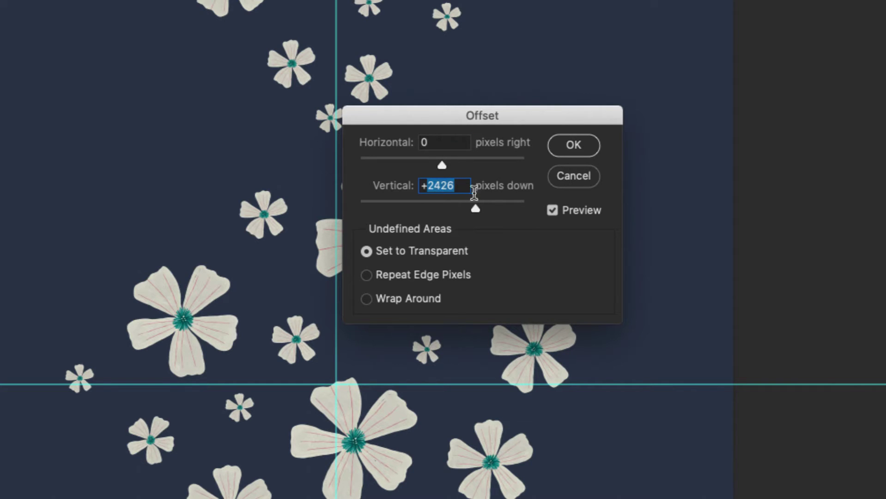
pyautogui.write('1213')
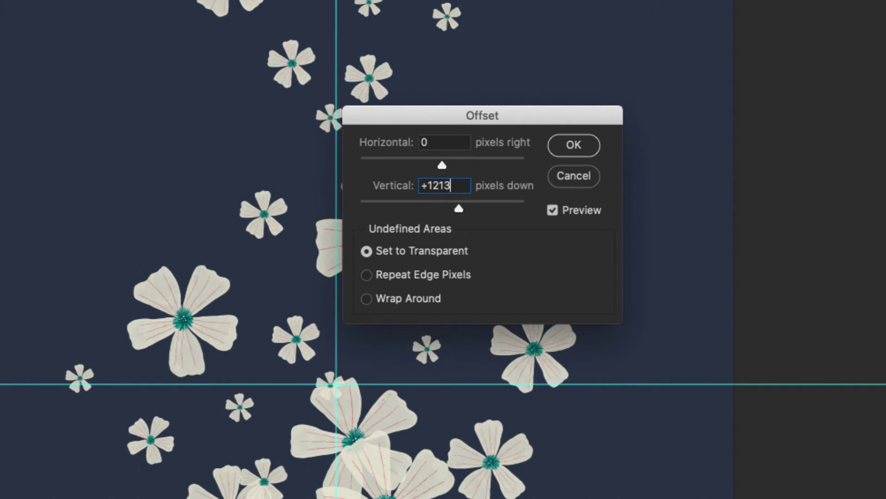
pyautogui.press('super+a')
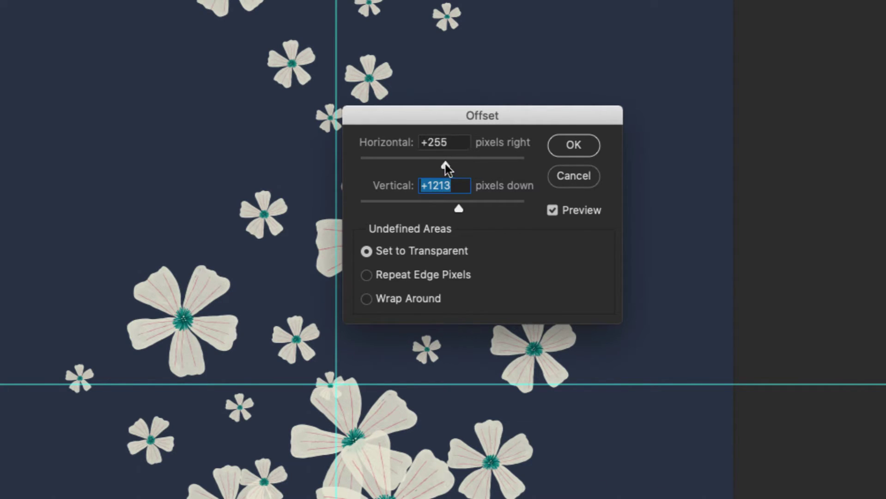
pyautogui.moveTo(456, 164); pyautogui.dragTo(463, 165)
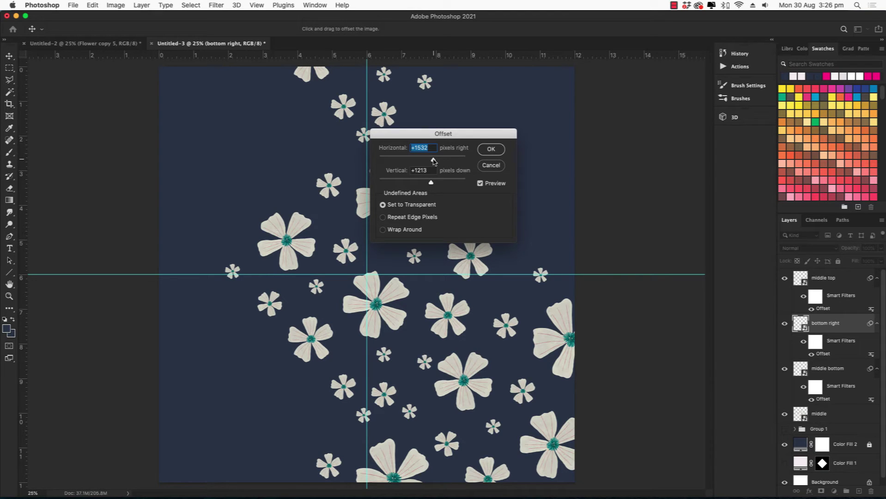
pyautogui.click(432, 148)
pyautogui.press('Return')
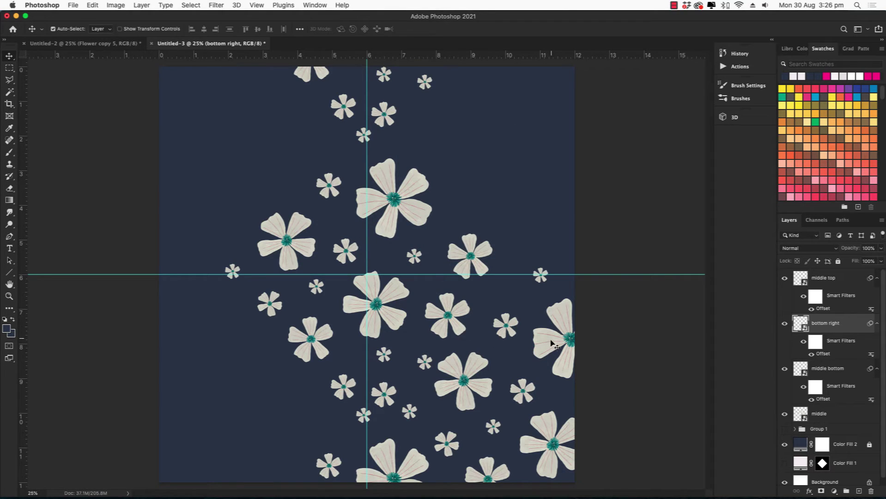
# Duplicate bottom right as 'bottom left' and offset it -1532 px horizontally
pyautogui.moveTo(831, 329); pyautogui.dragTo(859, 492)
pyautogui.doubleClick(831, 317)
pyautogui.write('bottom left')
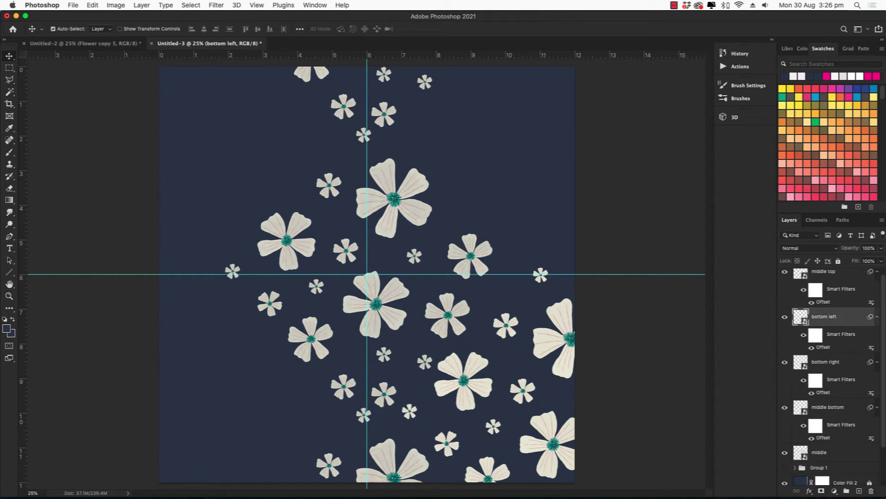
pyautogui.doubleClick(823, 347)
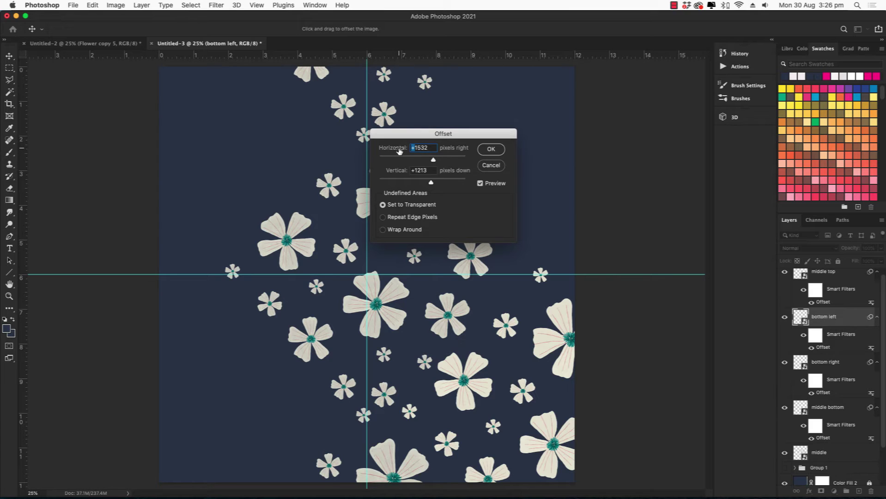
pyautogui.write('-')
pyautogui.click(491, 149)
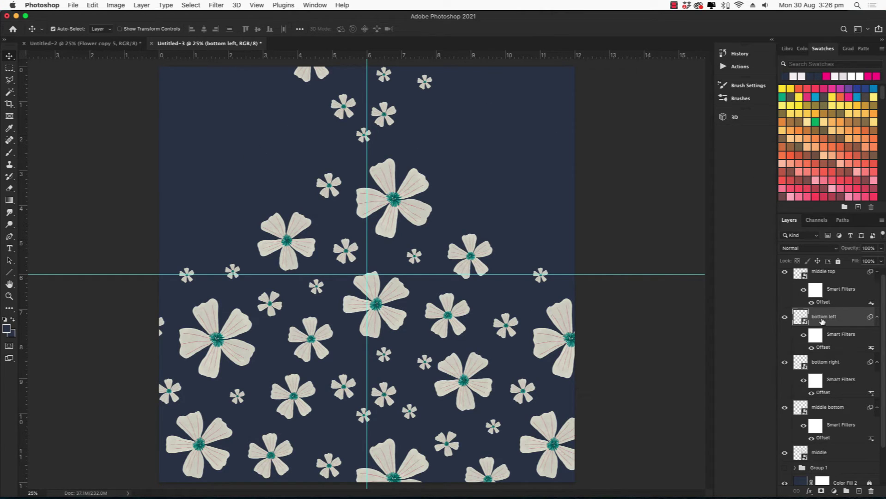
# Duplicate bottom left as 'top left' and select its vertical offset value for editing
pyautogui.moveTo(823, 321); pyautogui.dragTo(860, 492)
pyautogui.doubleClick(830, 317)
pyautogui.write('top left')
pyautogui.press('Return')
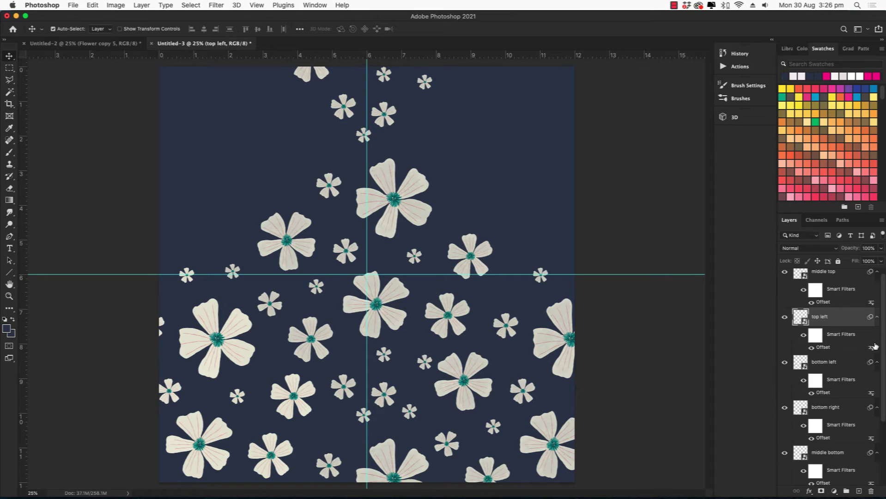
pyautogui.doubleClick(821, 348)
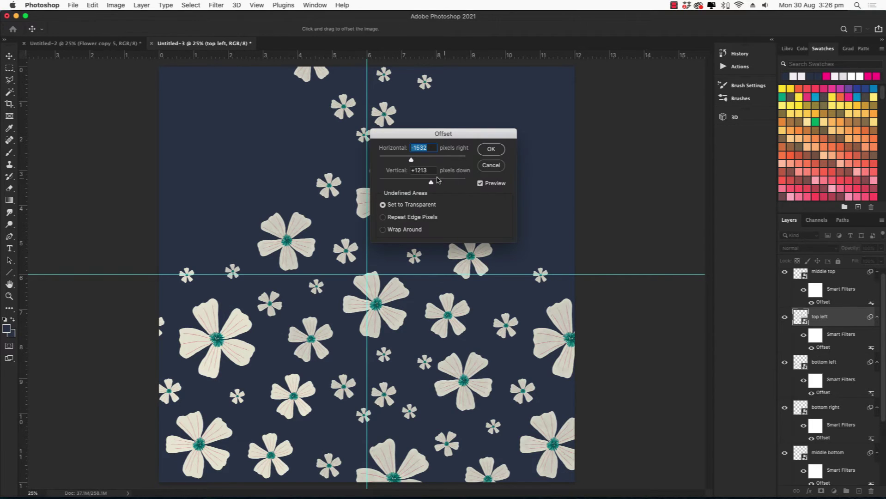
pyautogui.click(414, 170)
pyautogui.moveTo(415, 171); pyautogui.dragTo(389, 170)
# Apply the -1213 px vertical offset to top left and reselect bottom right
pyautogui.write('-')
pyautogui.click(491, 149)
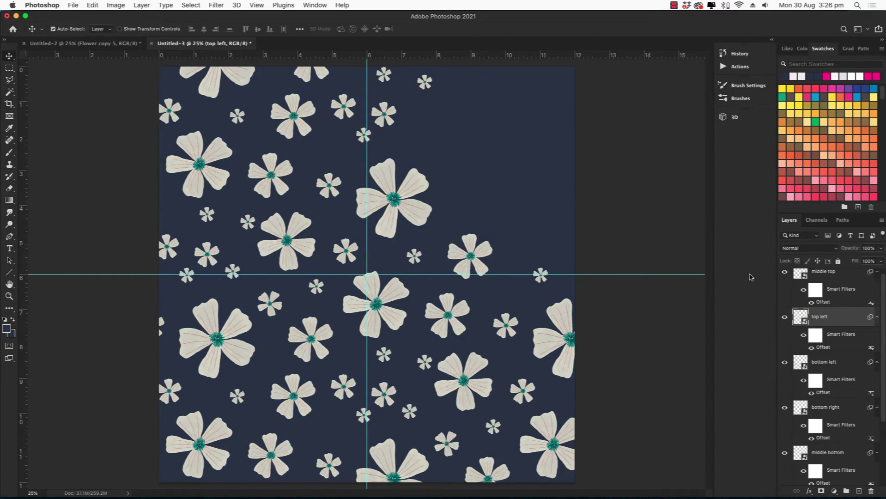
pyautogui.click(560, 313)
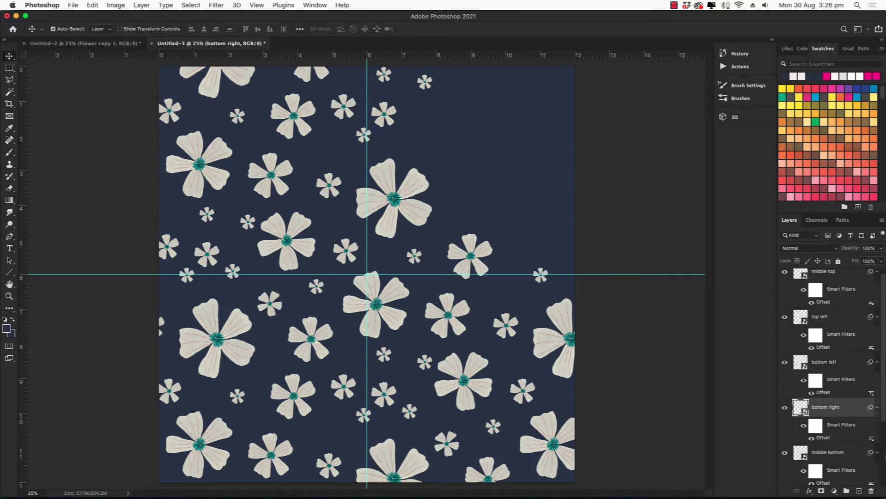
# Duplicate bottom right as 'top right', offset -1213 px vertically
pyautogui.moveTo(832, 412); pyautogui.dragTo(858, 489)
pyautogui.doubleClick(824, 437)
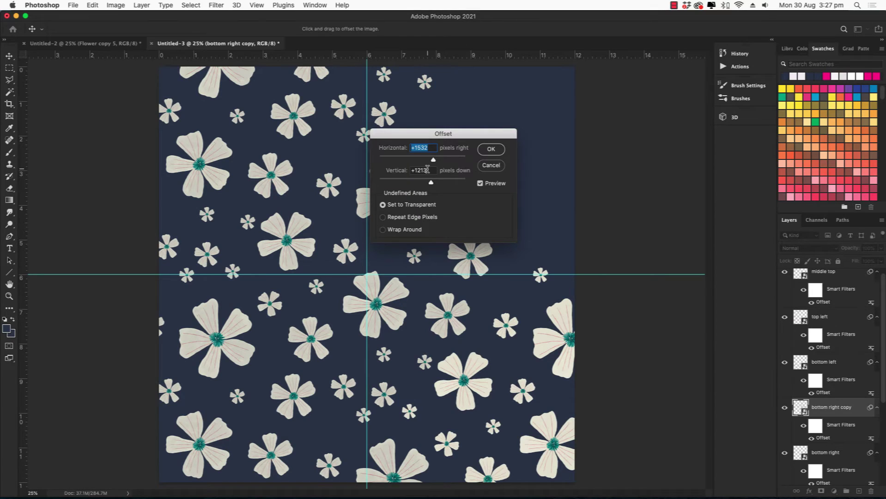
pyautogui.click(418, 171)
pyautogui.write('-1213')
pyautogui.click(491, 148)
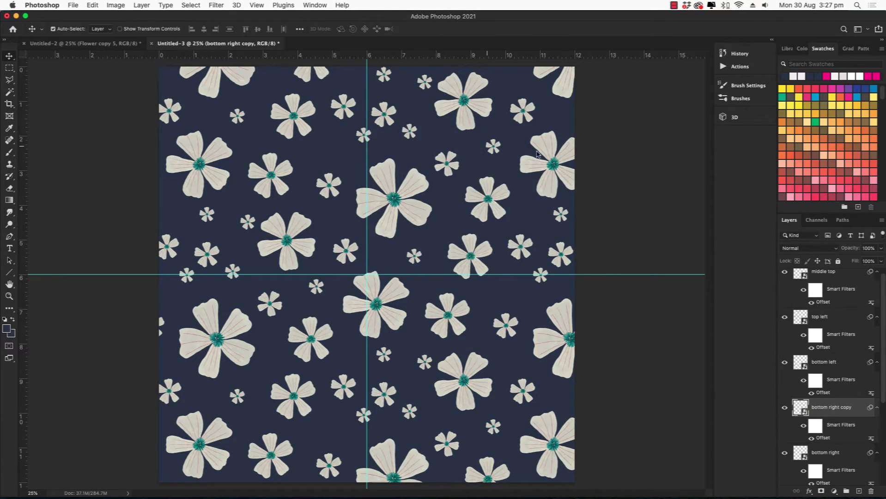
pyautogui.doubleClick(831, 408)
pyautogui.press('Return')
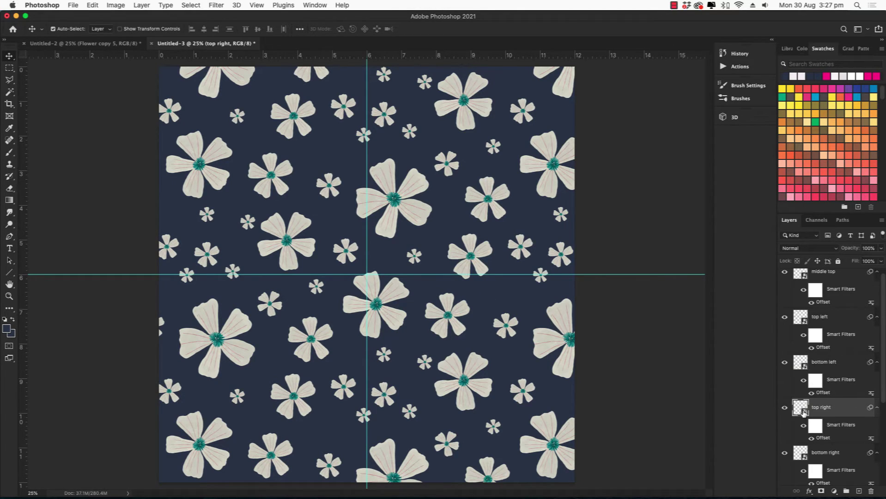
# Copy small flowers into the empty gaps inside the Group 1 copy smart object and save it
pyautogui.doubleClick(801, 407)
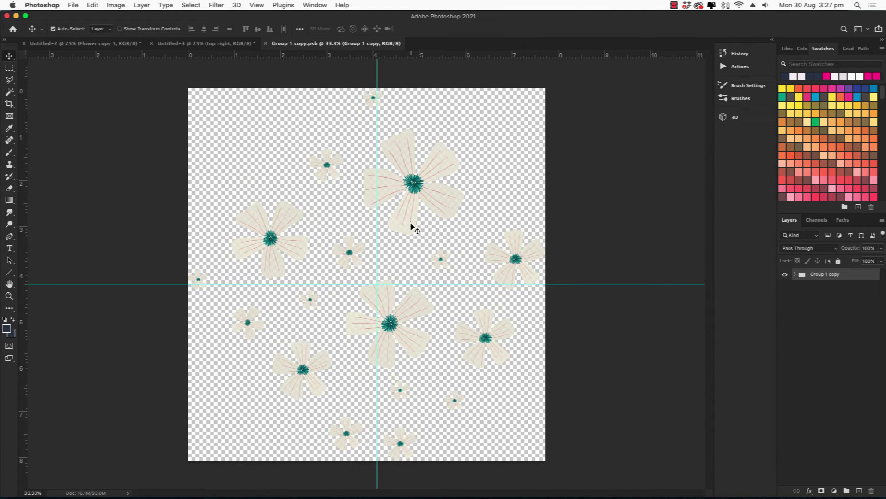
pyautogui.click(201, 44)
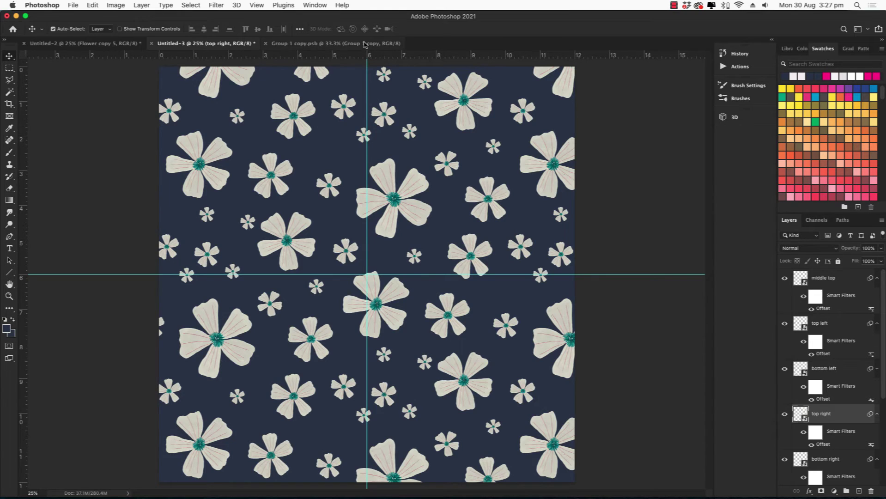
pyautogui.click(366, 44)
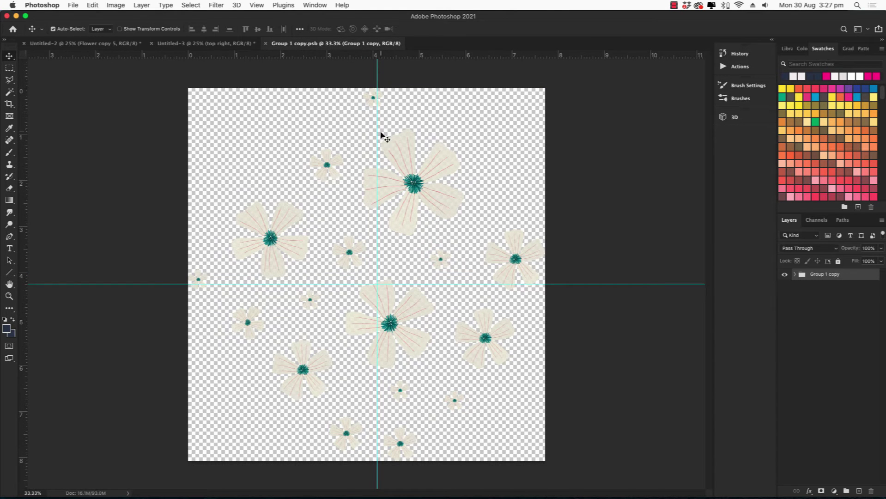
pyautogui.moveTo(443, 261); pyautogui.dragTo(348, 125)
pyautogui.moveTo(327, 165); pyautogui.dragTo(319, 167)
pyautogui.moveTo(381, 100); pyautogui.dragTo(386, 106)
pyautogui.moveTo(443, 259); pyautogui.dragTo(492, 211)
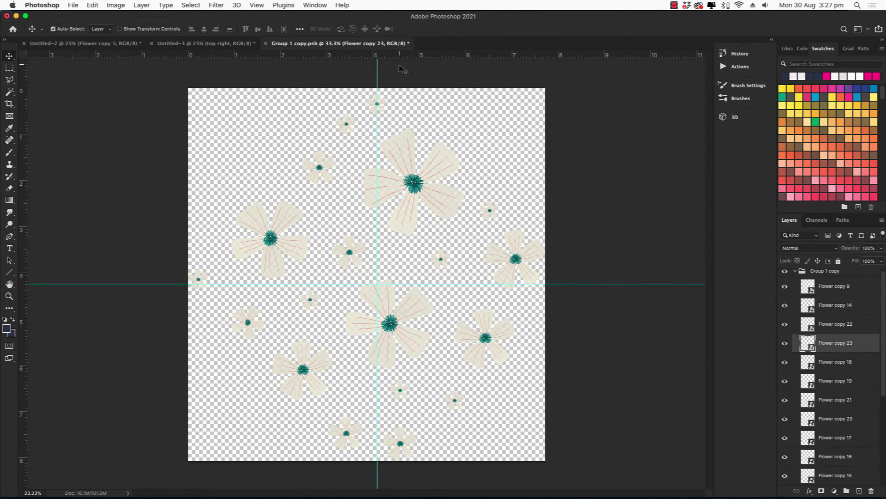
pyautogui.click(266, 43)
pyautogui.click(520, 174)
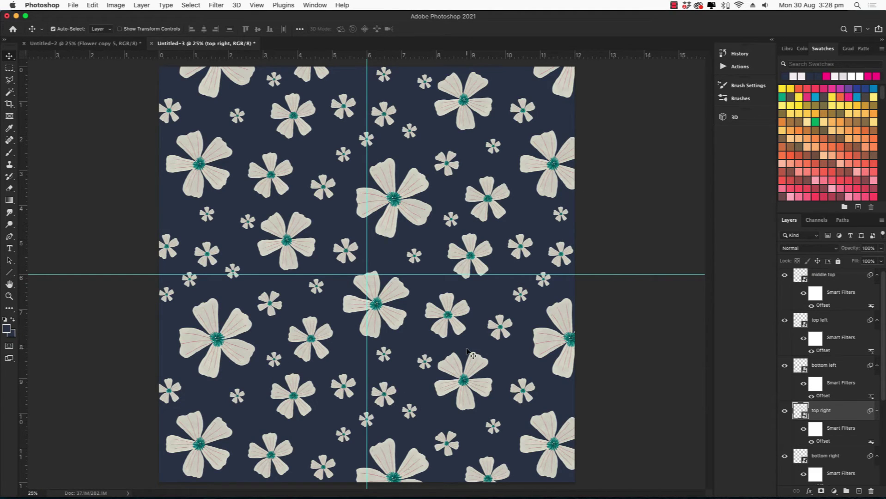
# Clear all guides and group the flower tile layers into Group 2
pyautogui.click(257, 5)
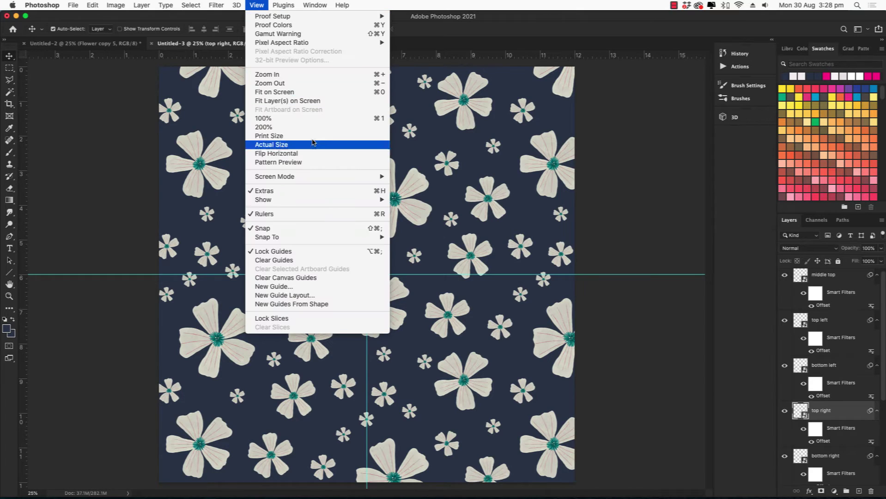
pyautogui.click(300, 260)
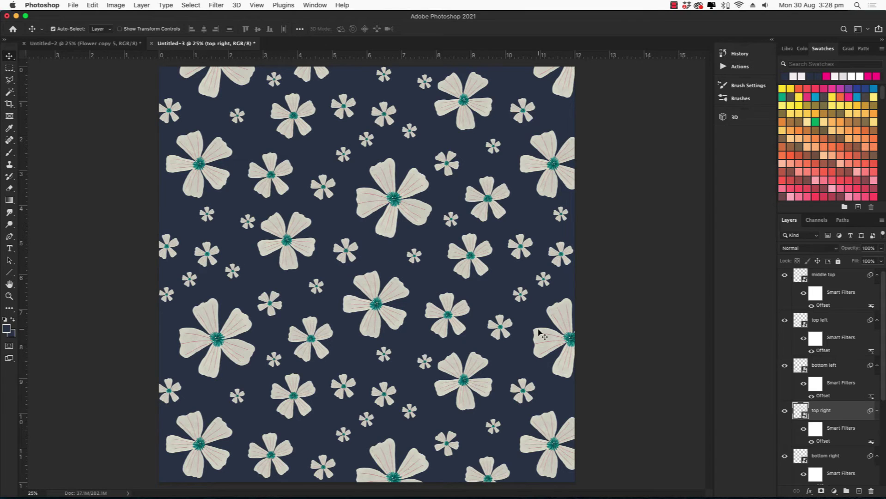
pyautogui.scroll(1, 827, 370)
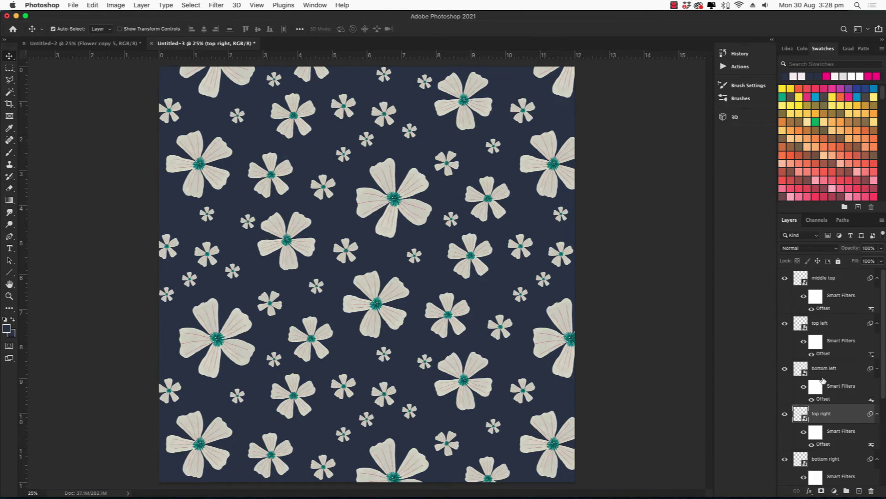
pyautogui.click(832, 278)
pyautogui.scroll(-5, 839, 314)
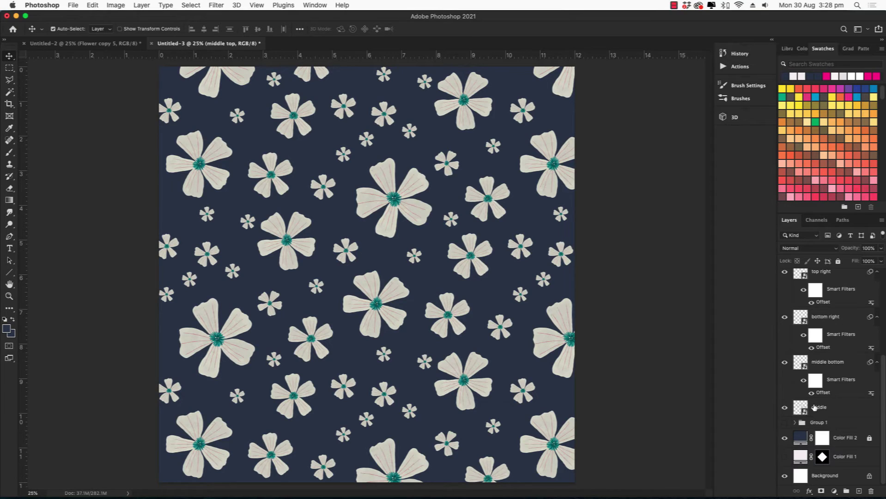
pyautogui.keyDown('shift'); pyautogui.click(816, 407); pyautogui.keyUp('shift')
pyautogui.press('super+g')
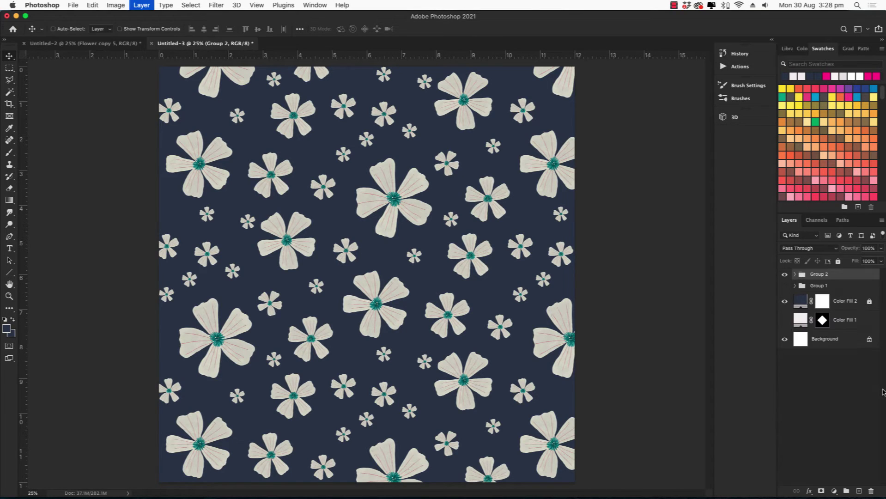
# Merge a duplicate of the navy Color Fill 2 into Group 2 and hide the original fill
pyautogui.click(870, 303)
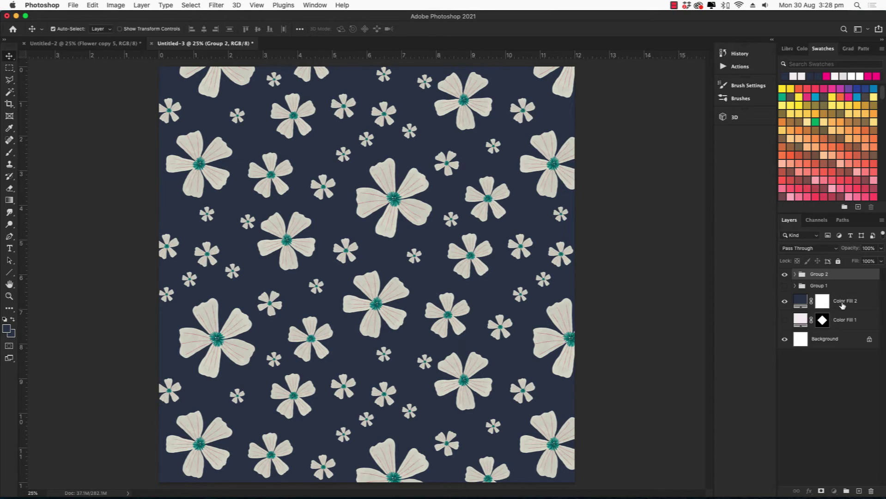
pyautogui.moveTo(841, 303); pyautogui.dragTo(859, 492)
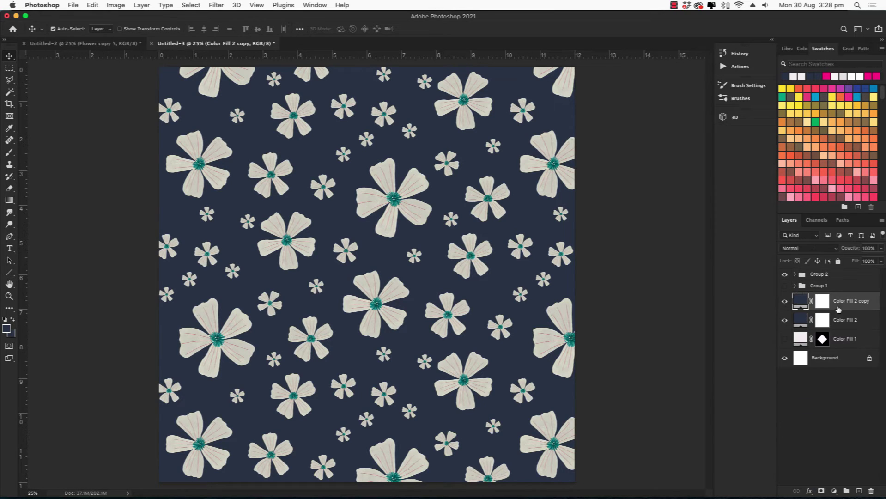
pyautogui.moveTo(840, 306); pyautogui.dragTo(832, 280)
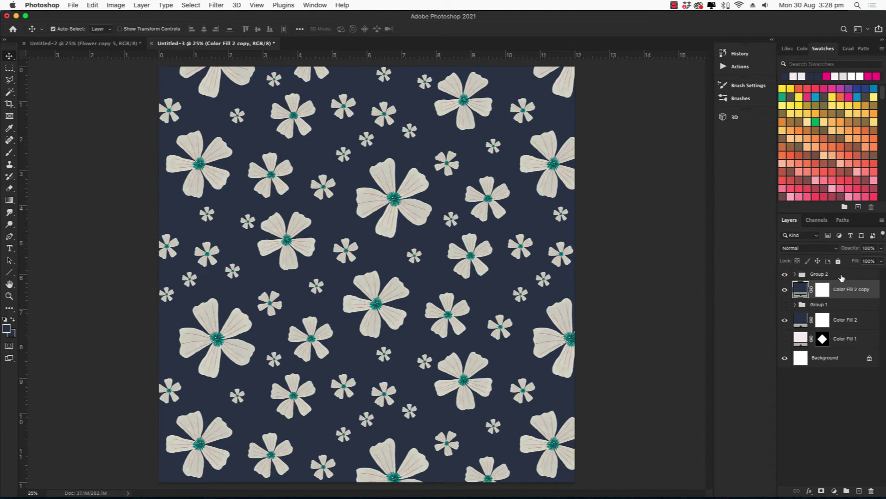
pyautogui.click(832, 277)
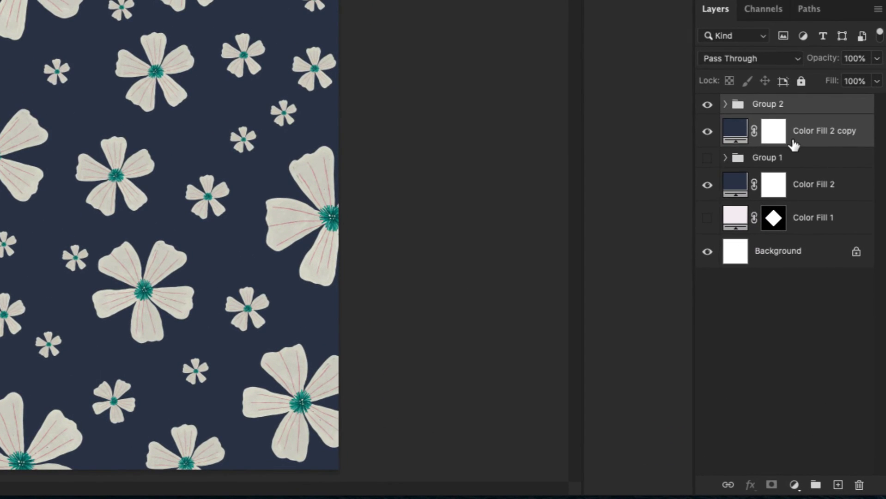
pyautogui.rightClick(832, 291)
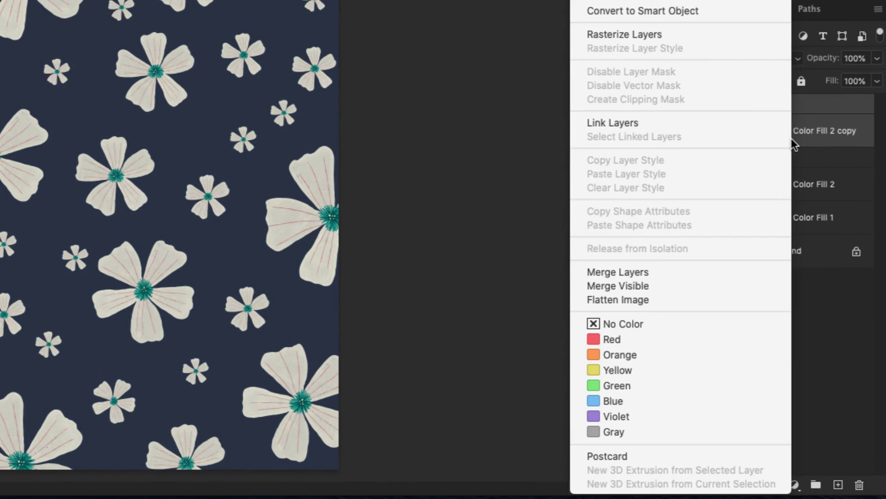
pyautogui.click(646, 271)
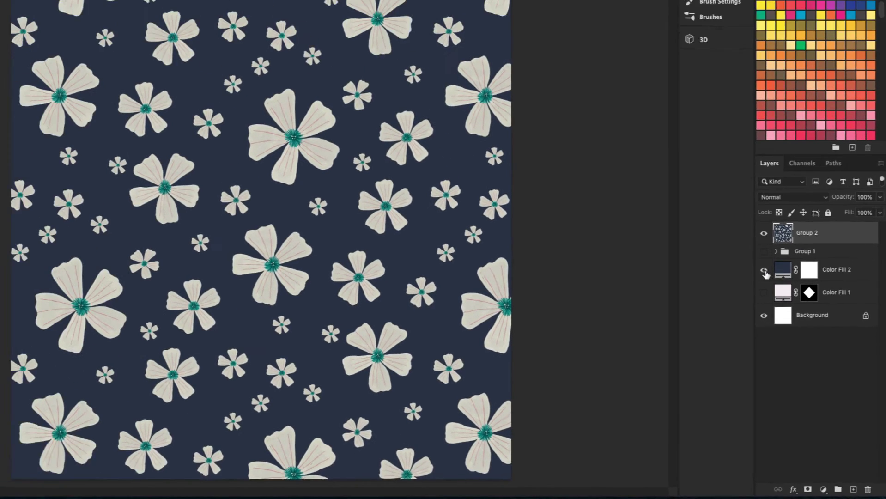
pyautogui.click(764, 271)
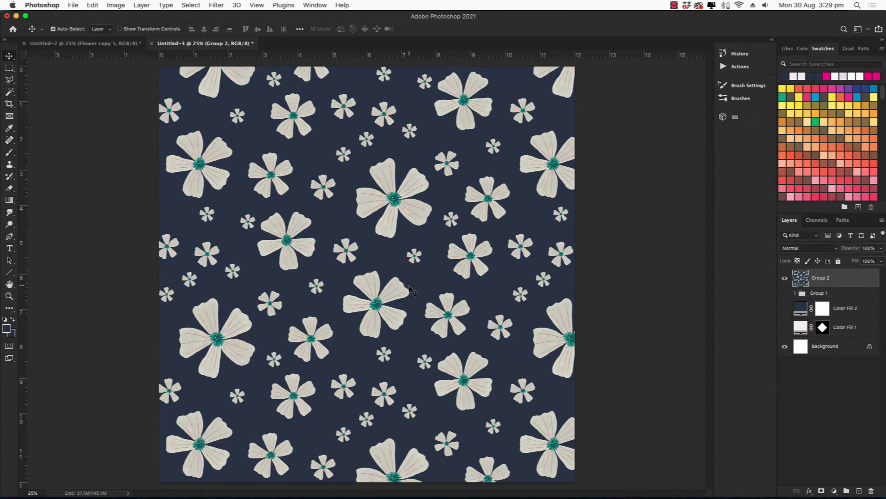
# Set the Rectangular Marquee to Fixed Size 3064 × 2426 px and place it on the canvas
pyautogui.click(10, 69)
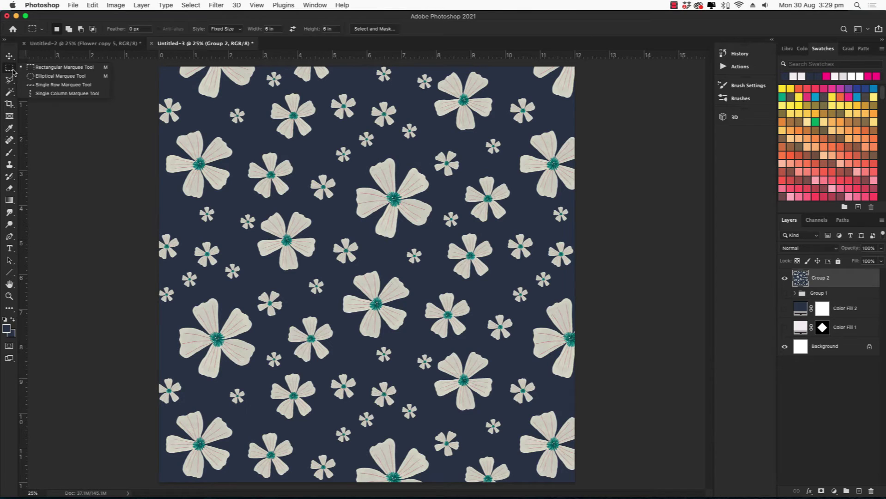
pyautogui.click(52, 70)
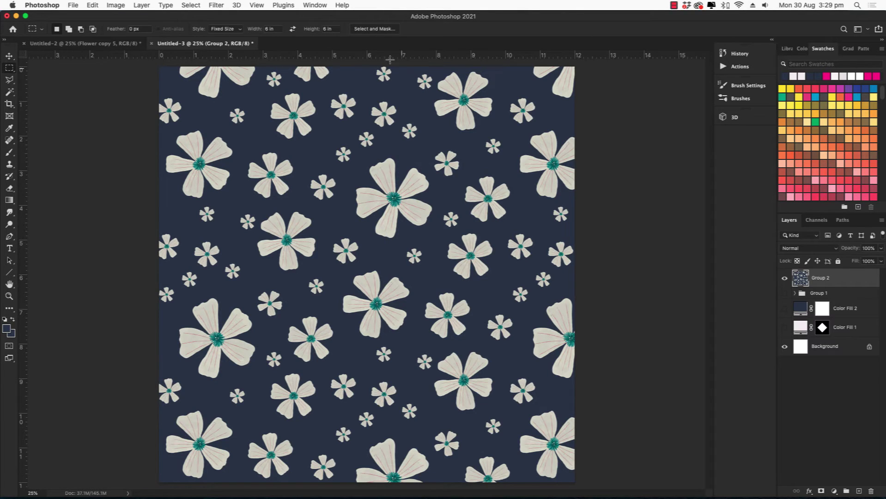
pyautogui.click(238, 31)
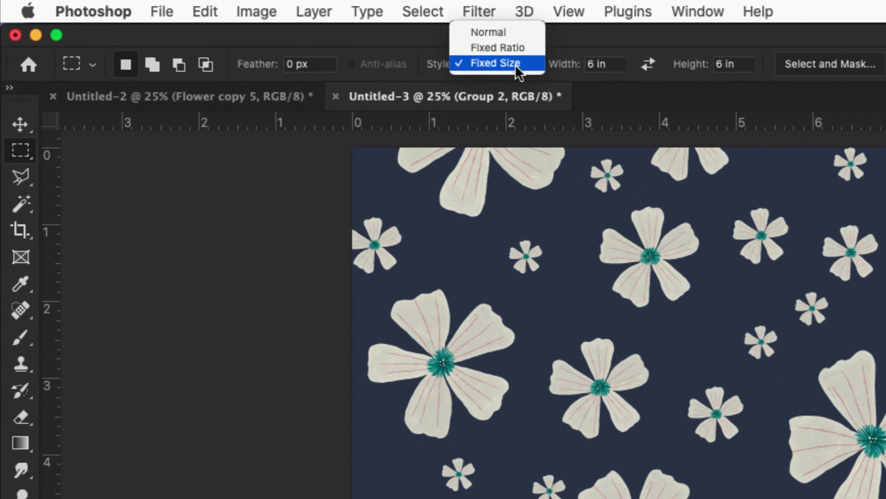
pyautogui.click(516, 67)
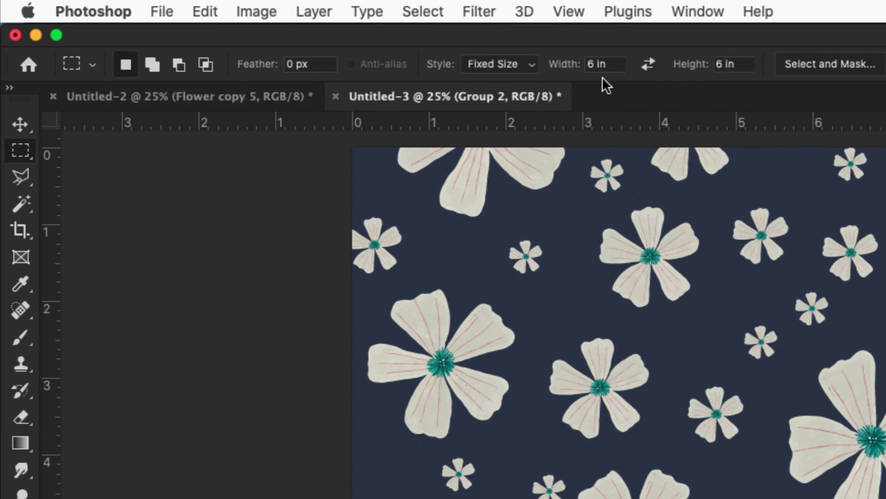
pyautogui.click(615, 63)
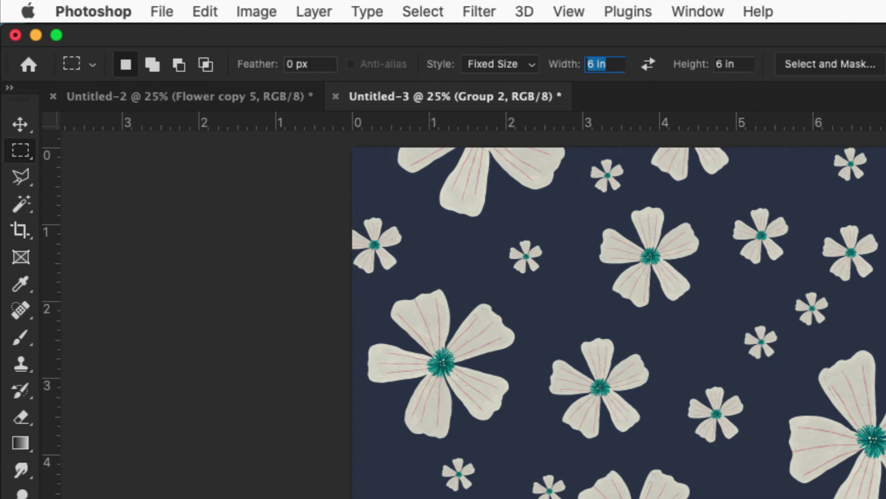
pyautogui.press('super+Tab')
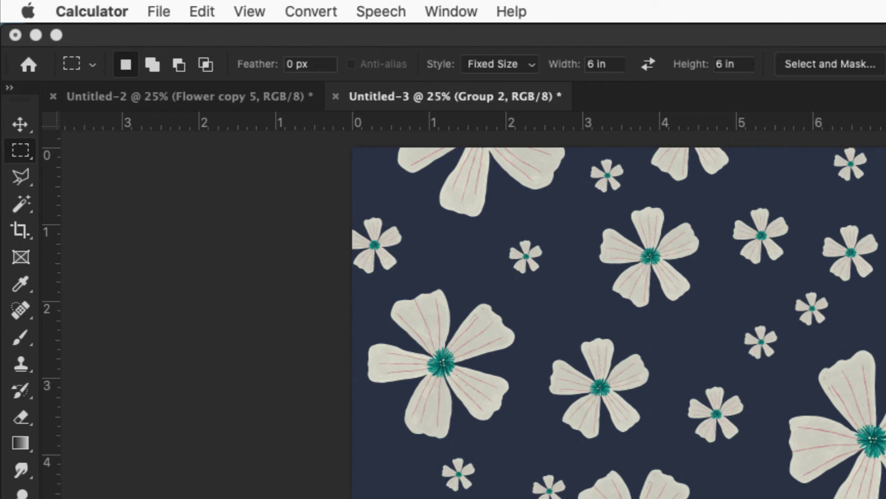
pyautogui.click(601, 65)
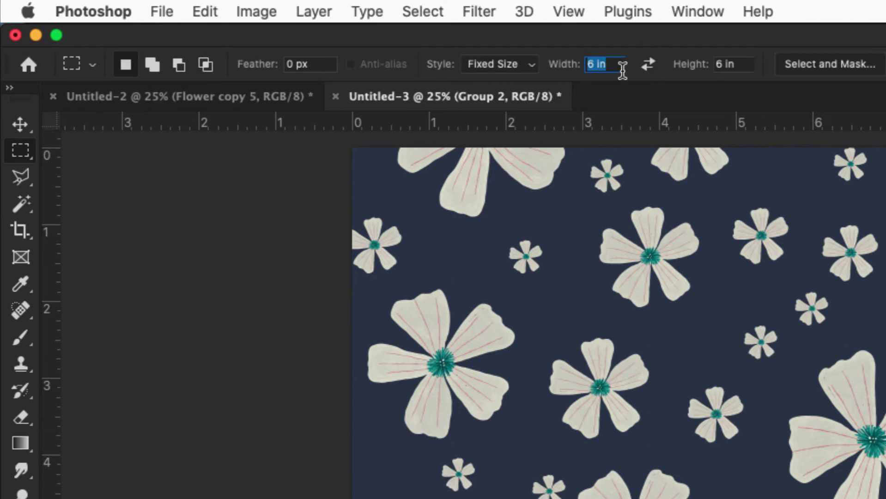
pyautogui.write('3064px')
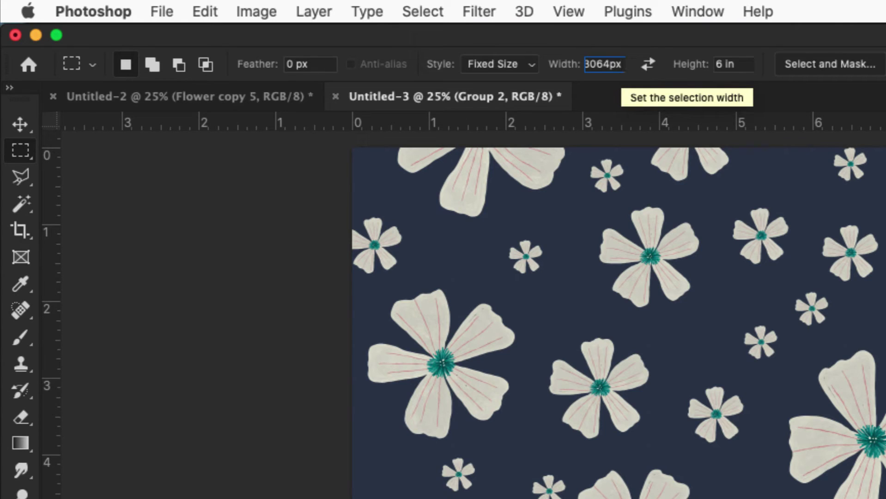
pyautogui.press('Tab')
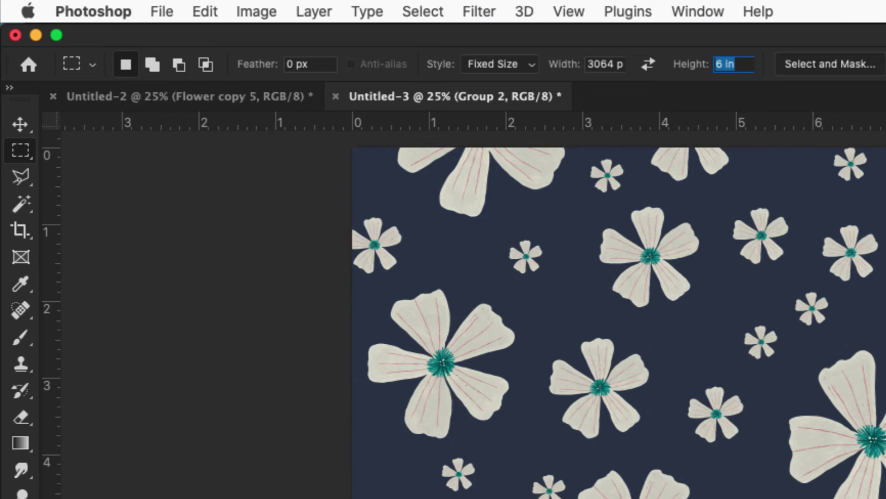
pyautogui.write('2426px')
pyautogui.press('Tab')
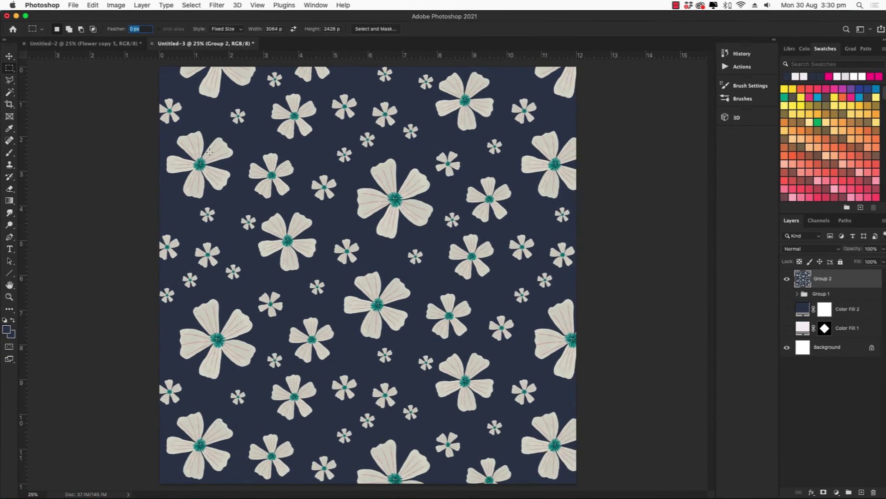
pyautogui.click(464, 337)
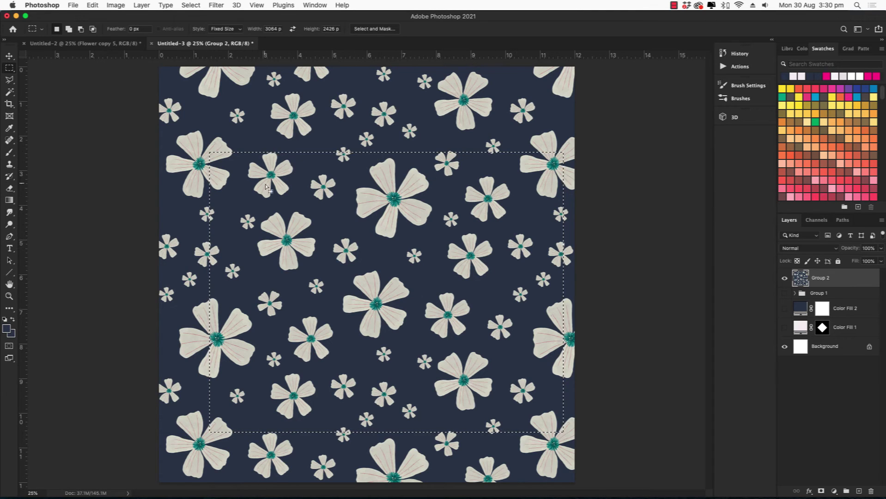
# Nudge the selection slightly left and down so its corners sit on flower centres
pyautogui.moveTo(352, 212); pyautogui.dragTo(342, 221)
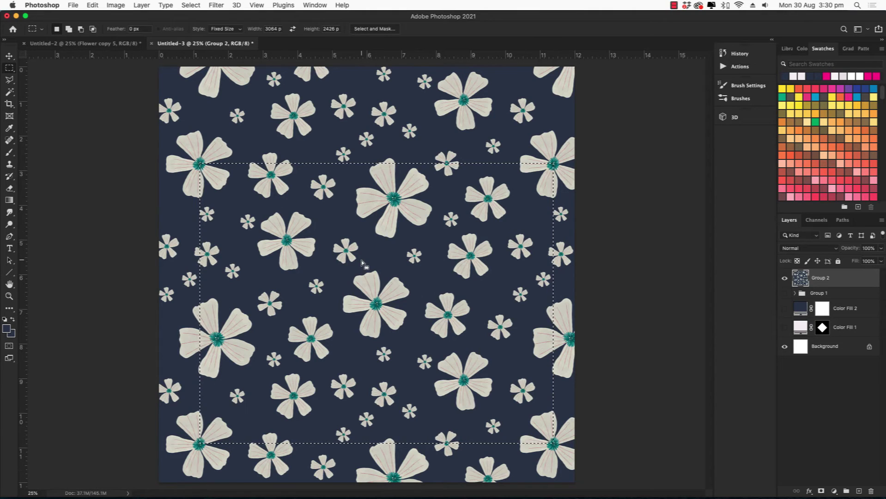
# Copy the selected tile and paste it into a new Clipboard-preset 3064 × 2426 document
pyautogui.click(92, 6)
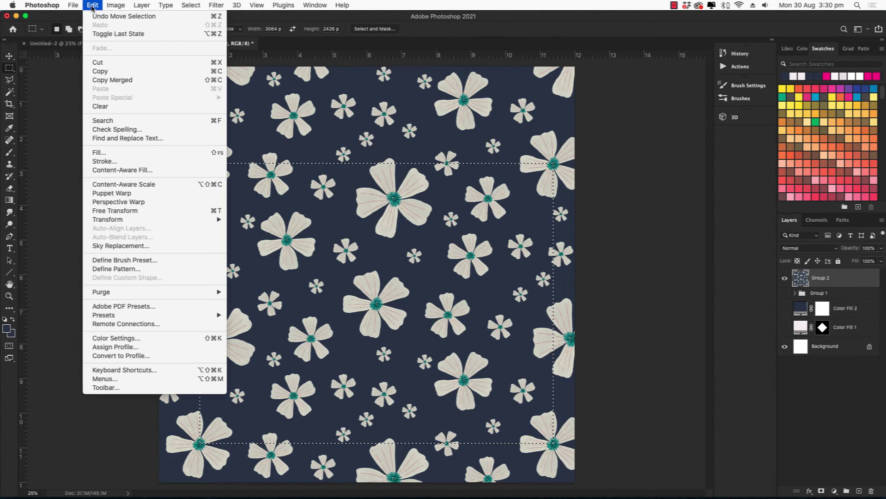
pyautogui.click(102, 72)
pyautogui.click(73, 6)
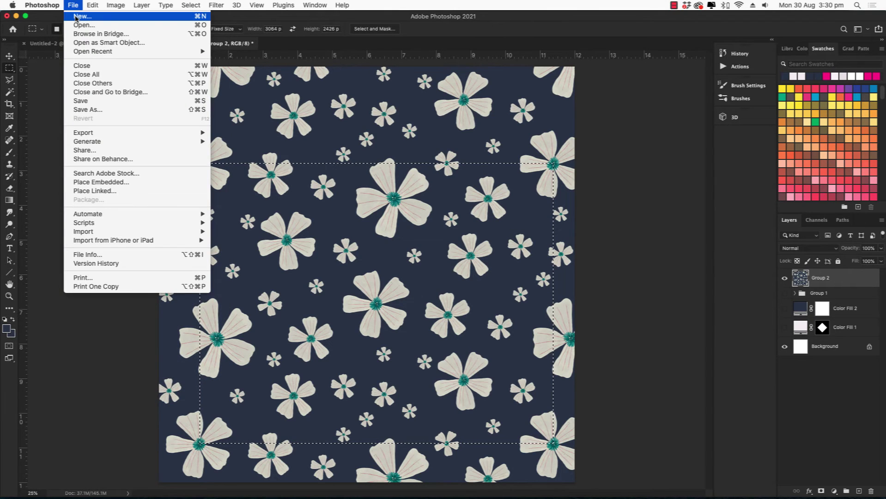
pyautogui.click(79, 17)
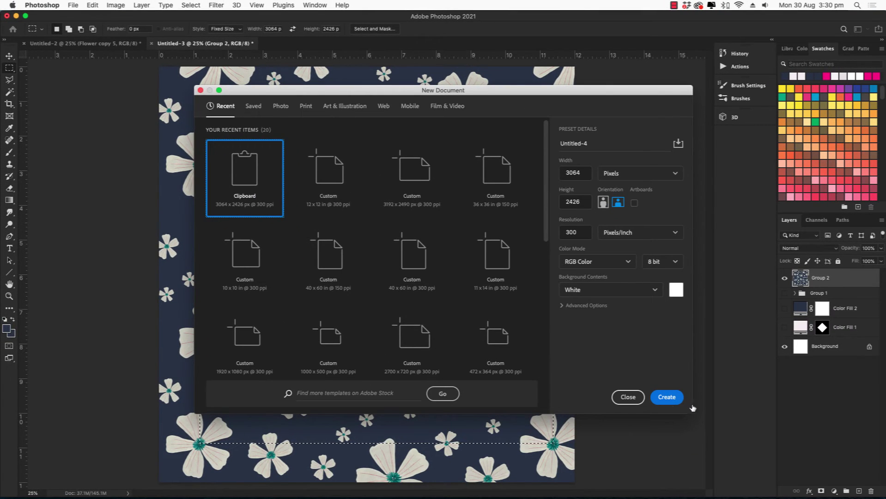
pyautogui.click(670, 399)
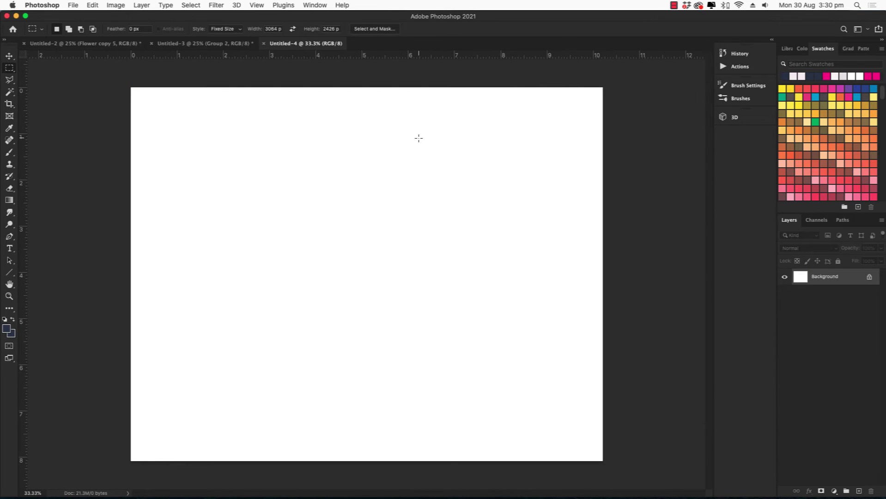
pyautogui.click(97, 5)
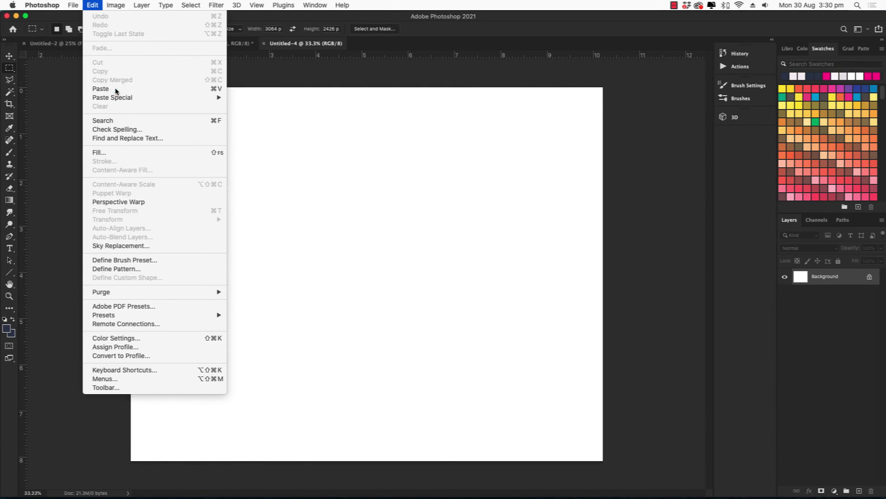
pyautogui.click(101, 88)
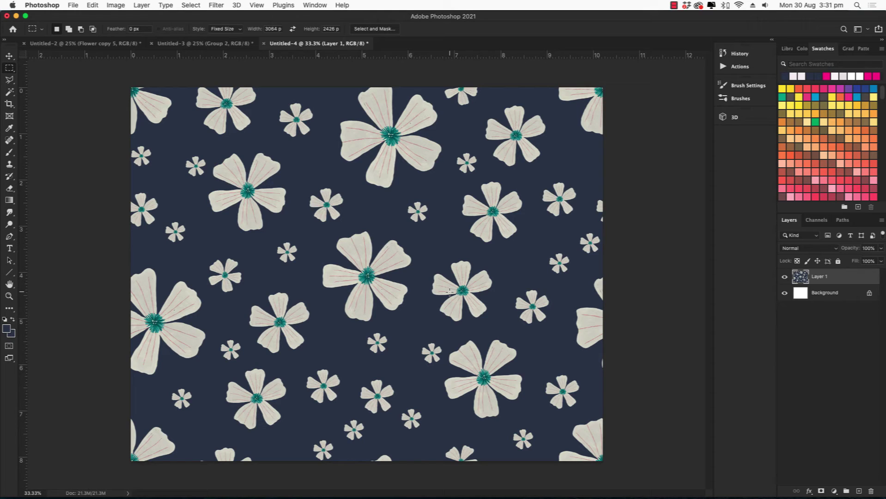
# Define the tile as a pattern named 'daisies'
pyautogui.click(93, 5)
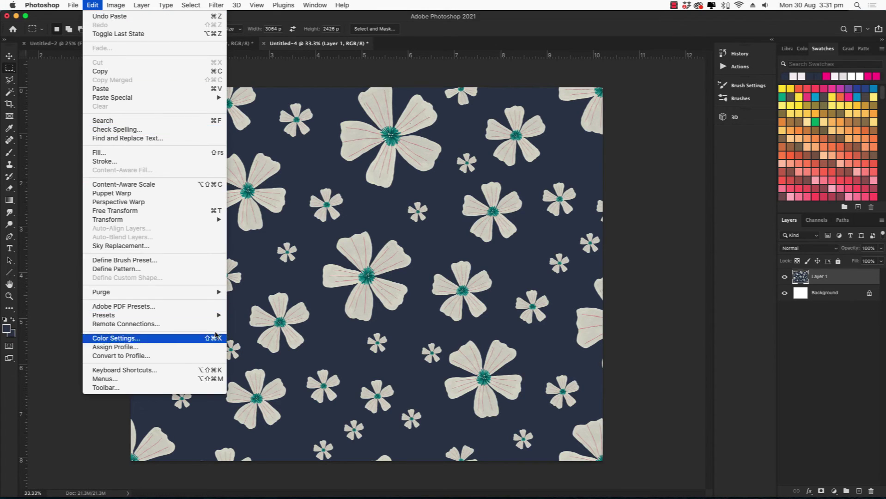
pyautogui.click(124, 270)
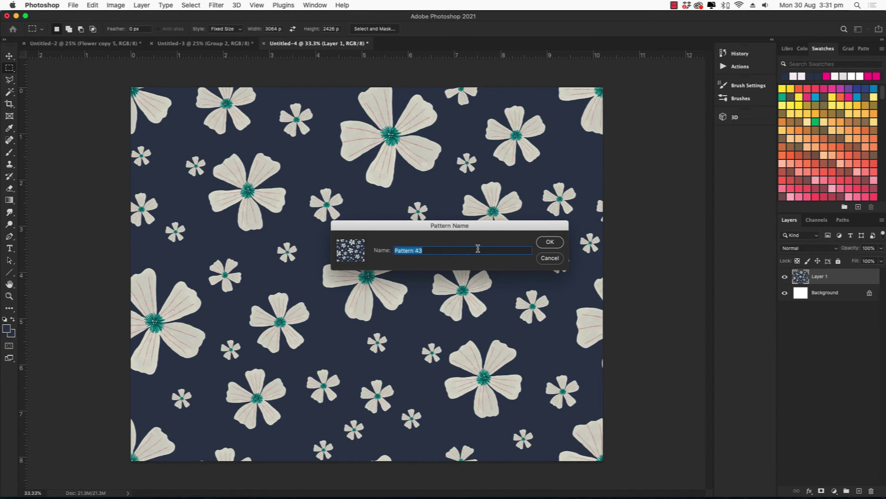
pyautogui.write('daisies')
pyautogui.click(553, 242)
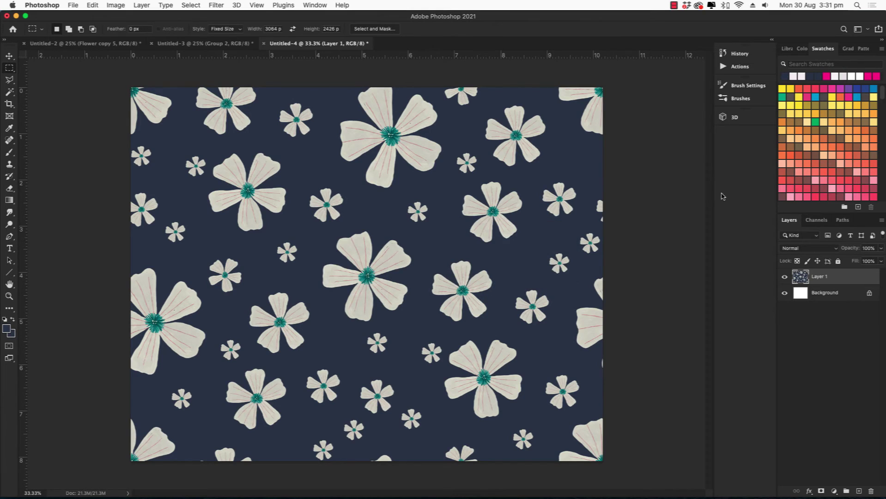
# Hide Layer 1 to leave a white canvas
pyautogui.click(785, 277)
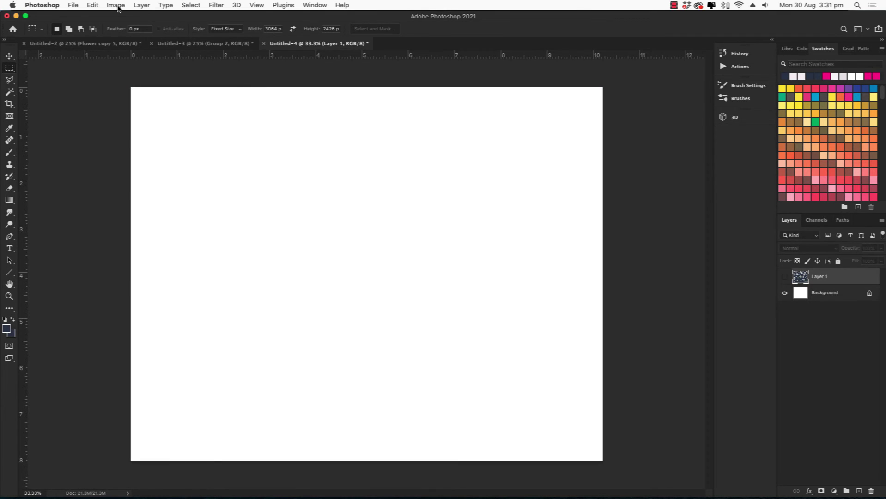
pyautogui.click(142, 6)
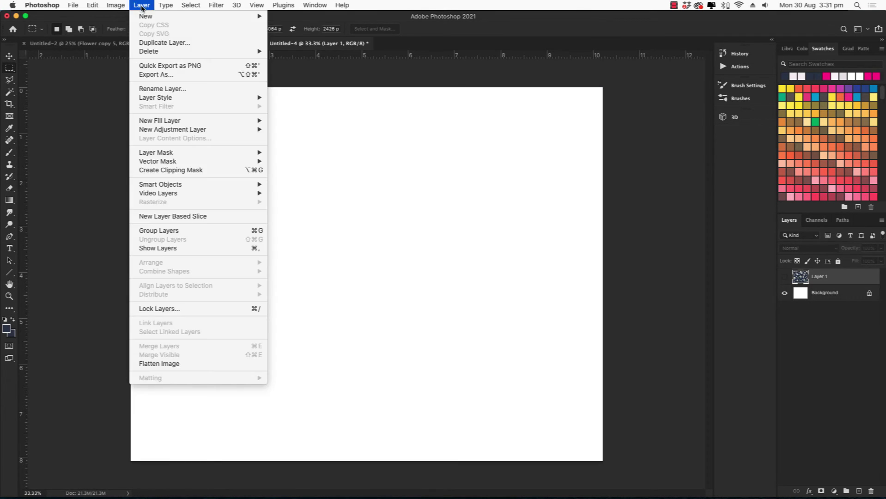
pyautogui.moveTo(173, 124)
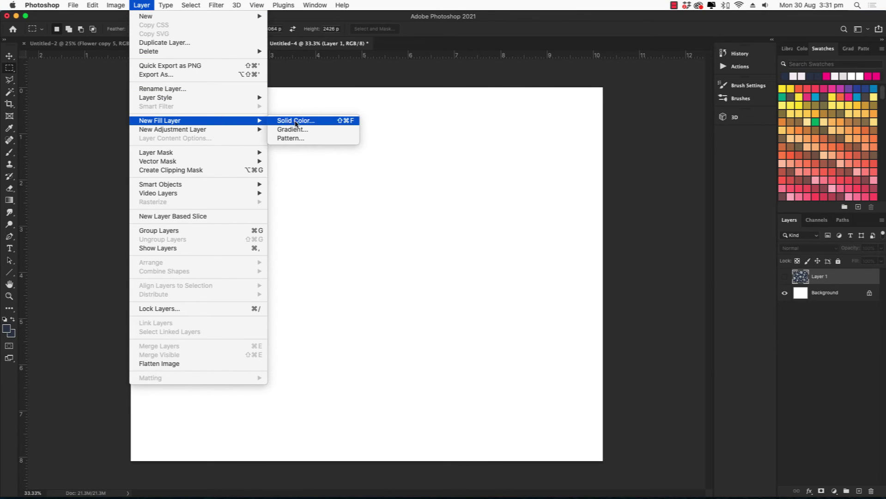
# Create Pattern Fill 1 using the newly defined daisies pattern
pyautogui.click(303, 139)
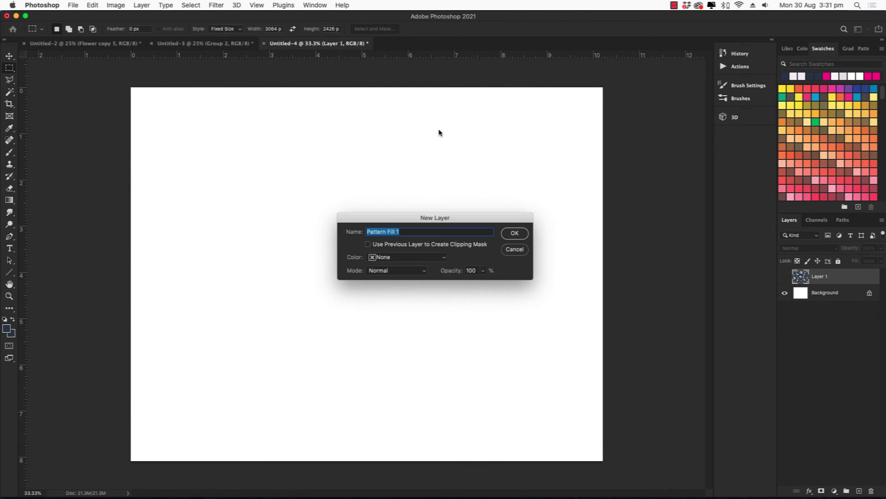
pyautogui.click(514, 231)
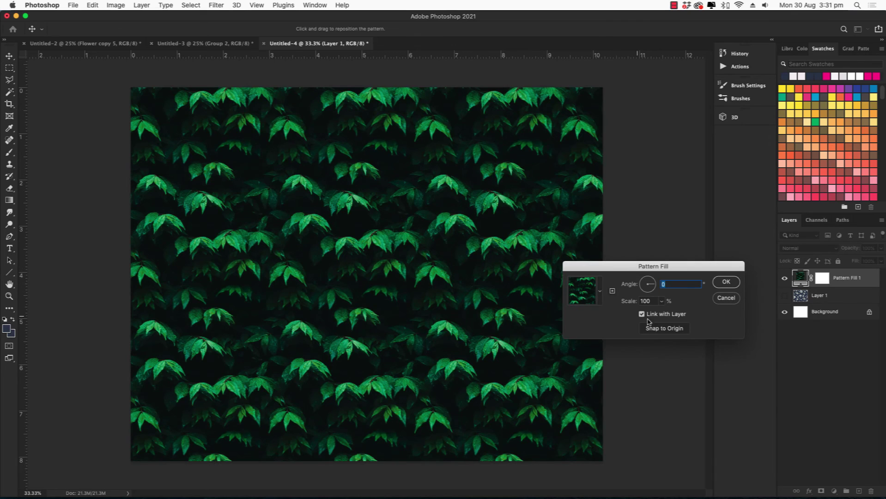
pyautogui.click(601, 292)
pyautogui.click(557, 416)
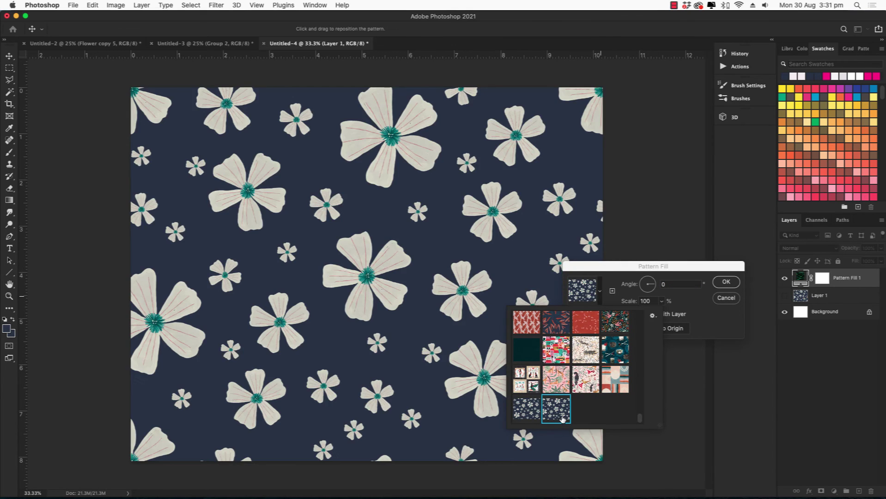
pyautogui.click(664, 268)
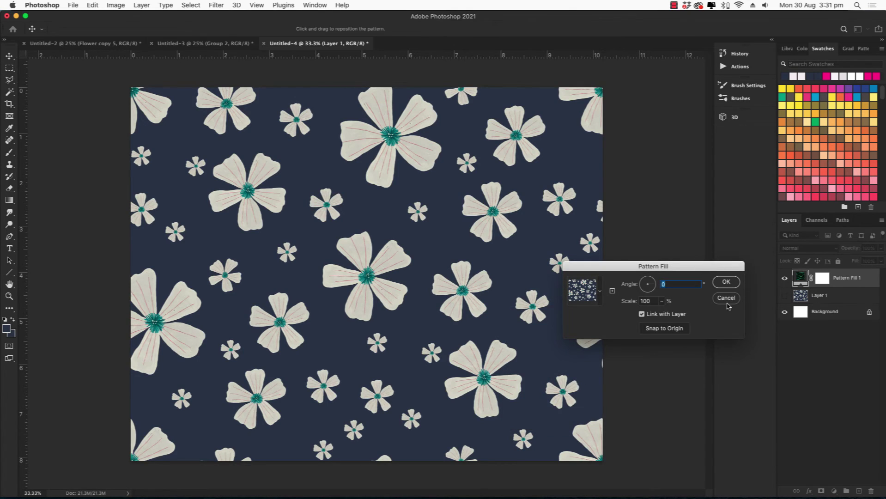
# Set the pattern fill scale to 67% and confirm the fill layer
pyautogui.moveTo(632, 305); pyautogui.dragTo(624, 306)
pyautogui.write('71')
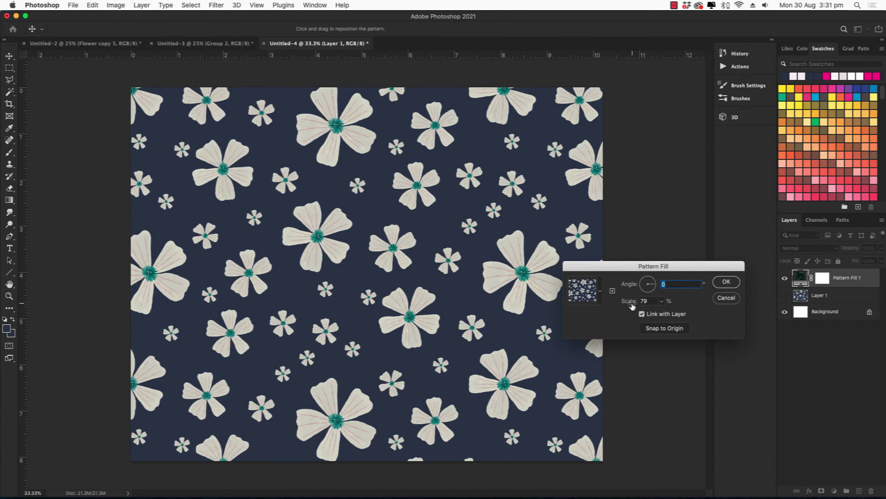
pyautogui.press('Tab')
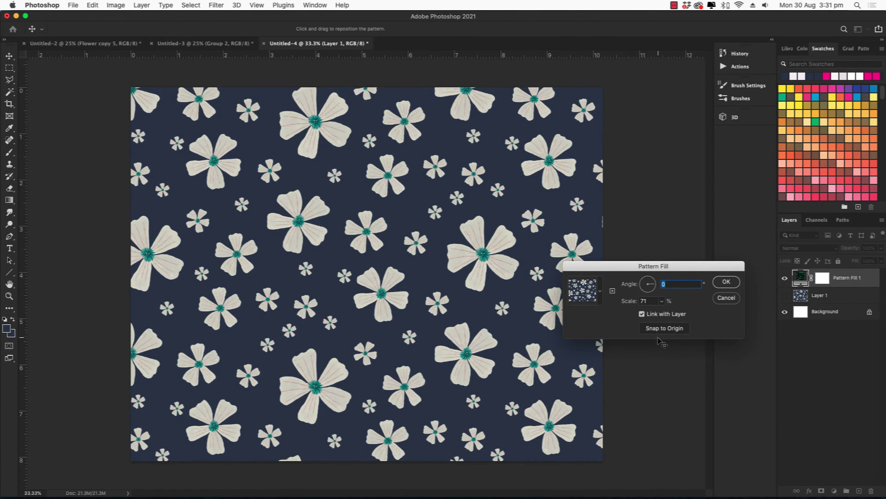
pyautogui.moveTo(647, 269); pyautogui.dragTo(700, 221)
pyautogui.moveTo(691, 257); pyautogui.dragTo(682, 257)
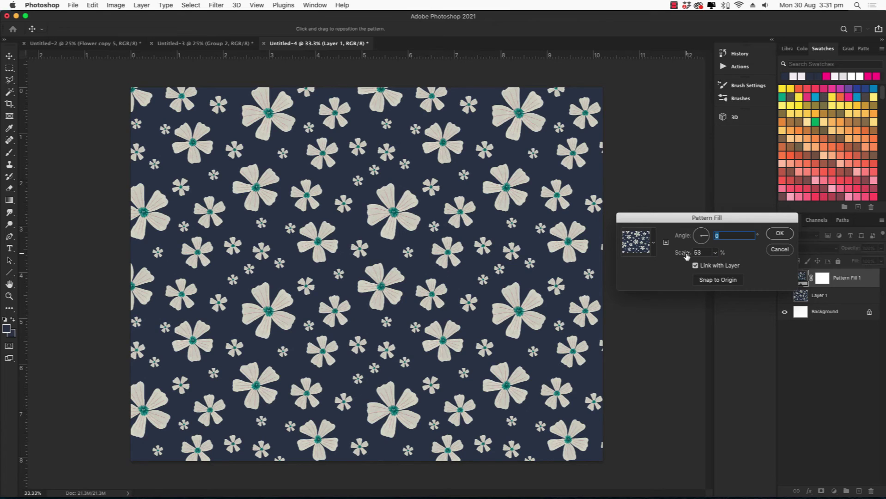
pyautogui.moveTo(685, 256); pyautogui.dragTo(689, 256)
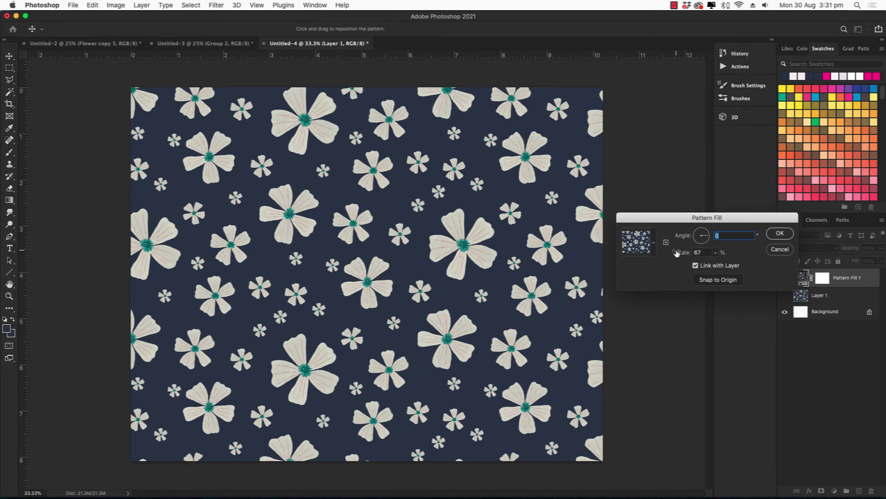
pyautogui.click(781, 235)
pyautogui.press('m')
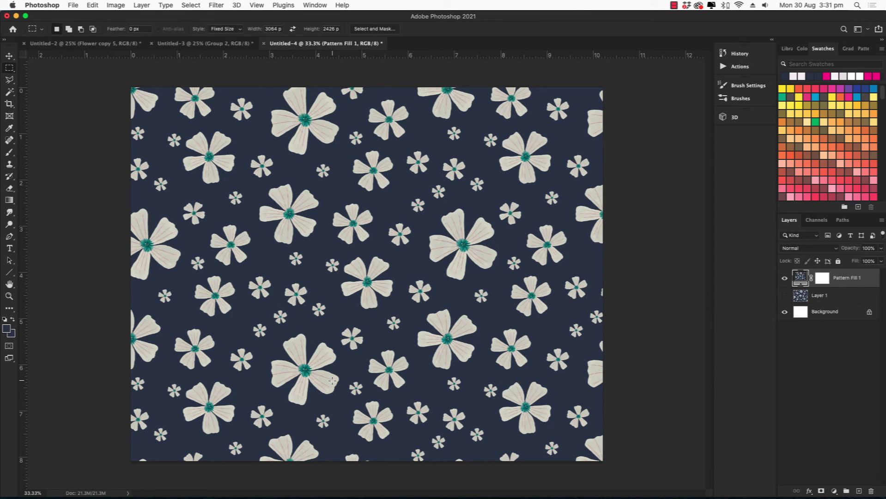